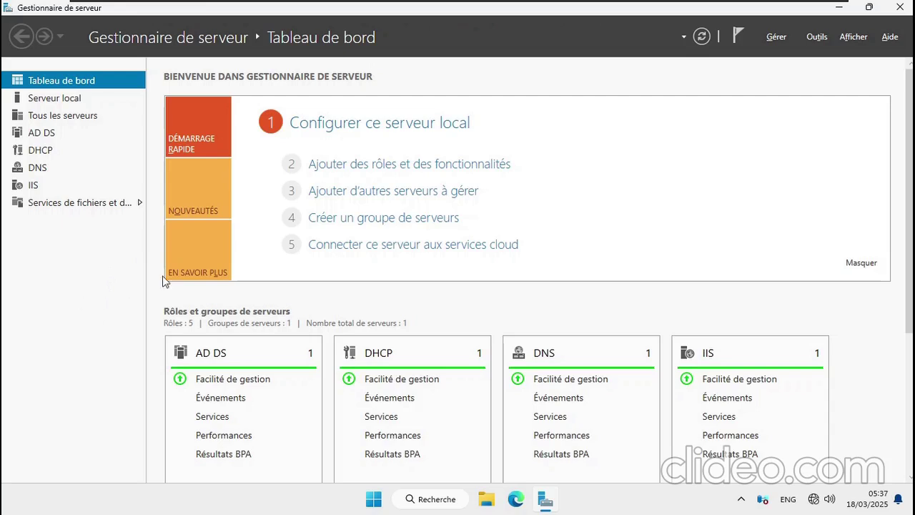
# Switch to the CLW71 client virtual machine and open its System Properties using the sysdm.cpl command.
pyautogui.moveTo(613, 6)
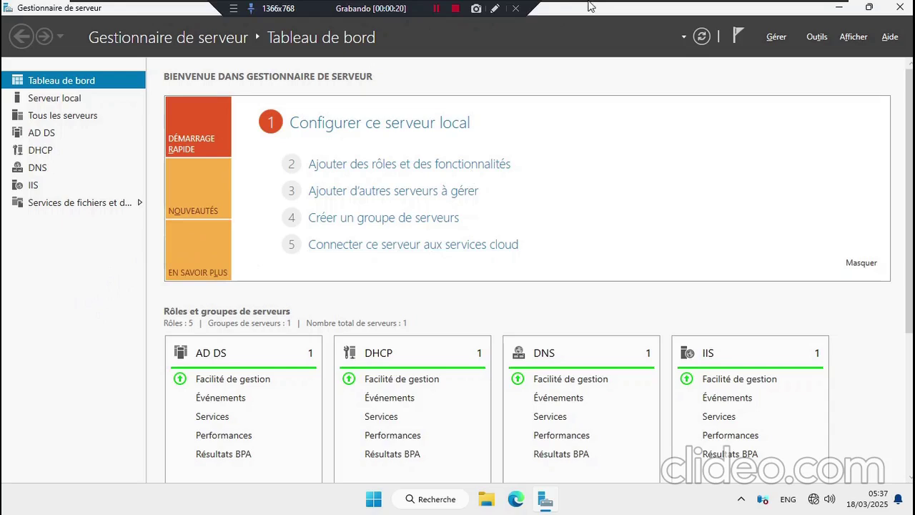
pyautogui.click(619, 9)
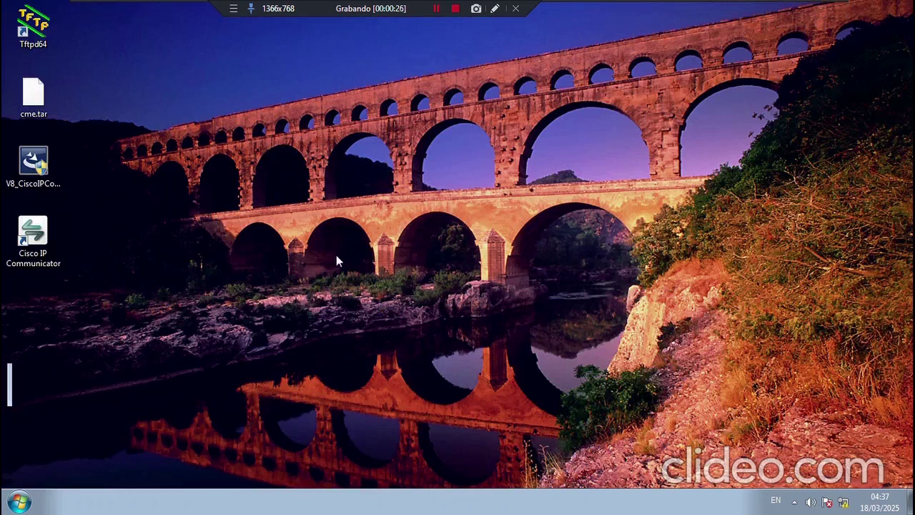
pyautogui.press('super+r')
pyautogui.write('sysdm')
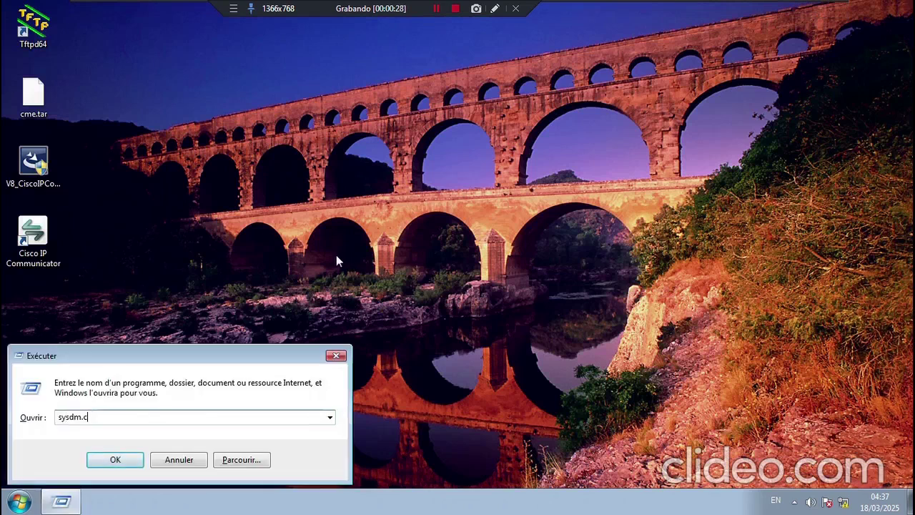
pyautogui.press('Return')
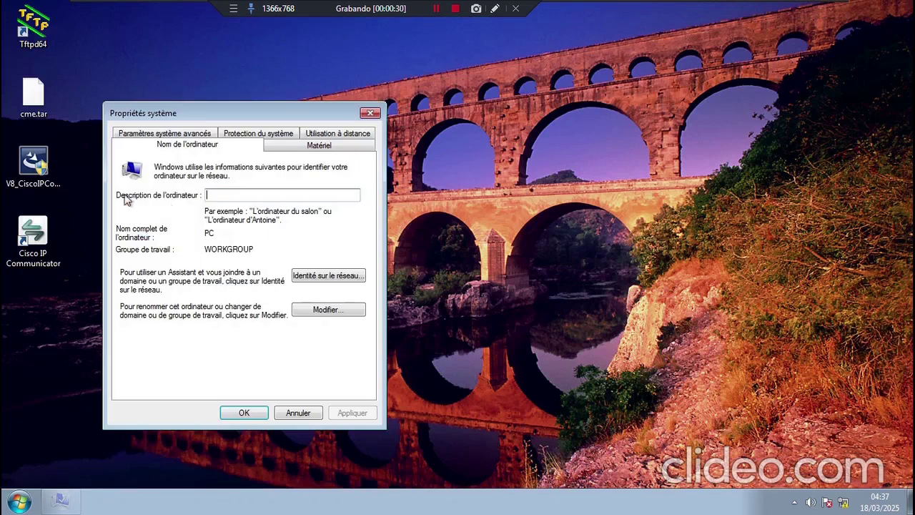
pyautogui.moveTo(226, 111); pyautogui.dragTo(287, 100)
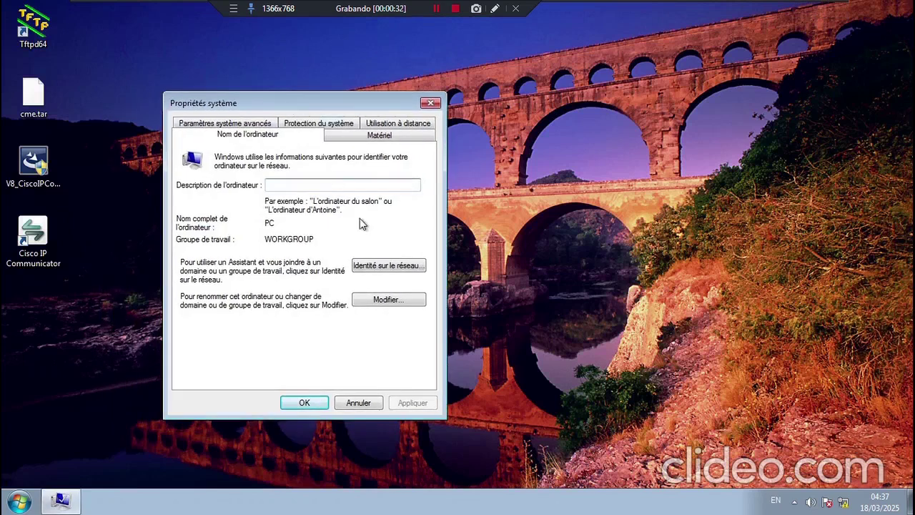
# Change the computer's membership from workgroup to the domain senegal.sn and submit the change.
pyautogui.click(386, 300)
pyautogui.click(195, 280)
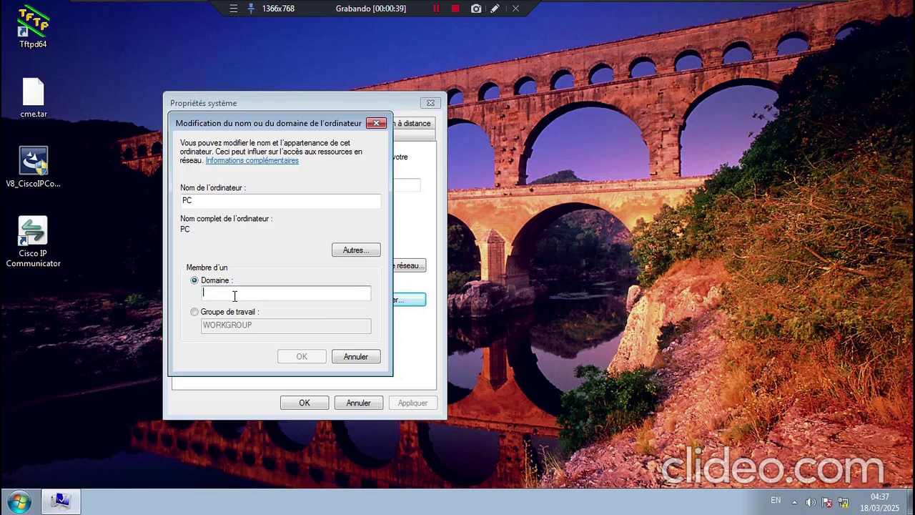
pyautogui.write('senegal.sn')
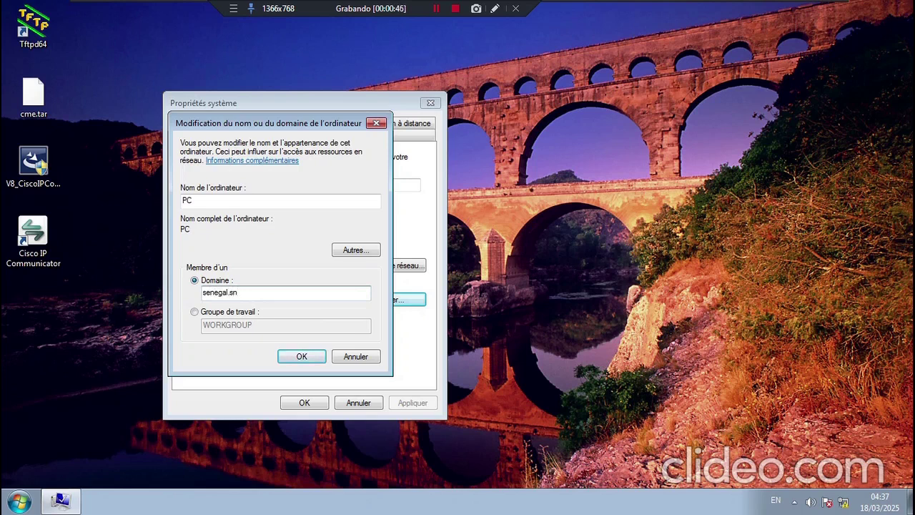
pyautogui.press('Return')
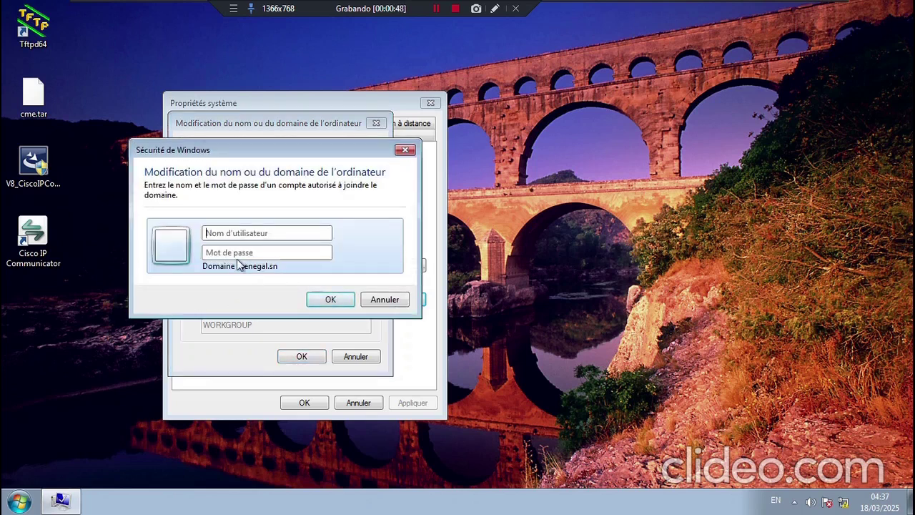
# Authorize the domain join with the domain administrator's user name and account password.
pyautogui.write('administra')
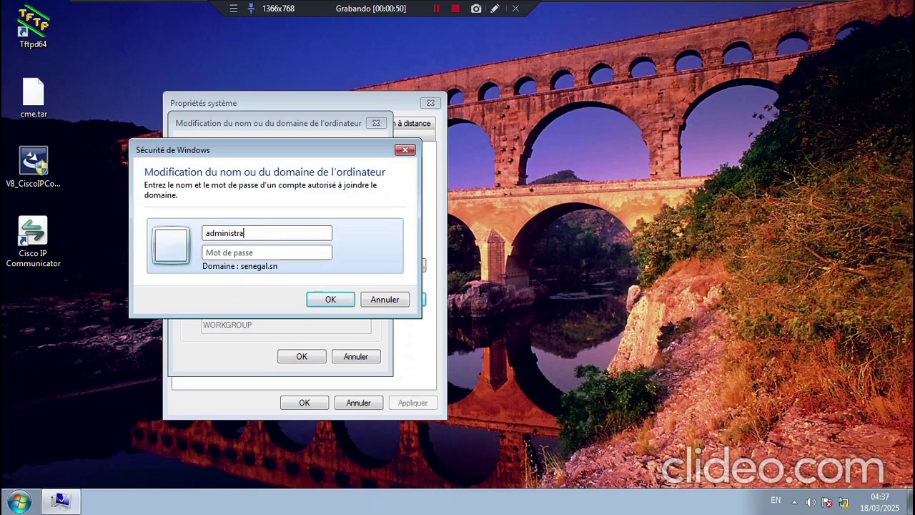
pyautogui.write('••')
pyautogui.press('Return')
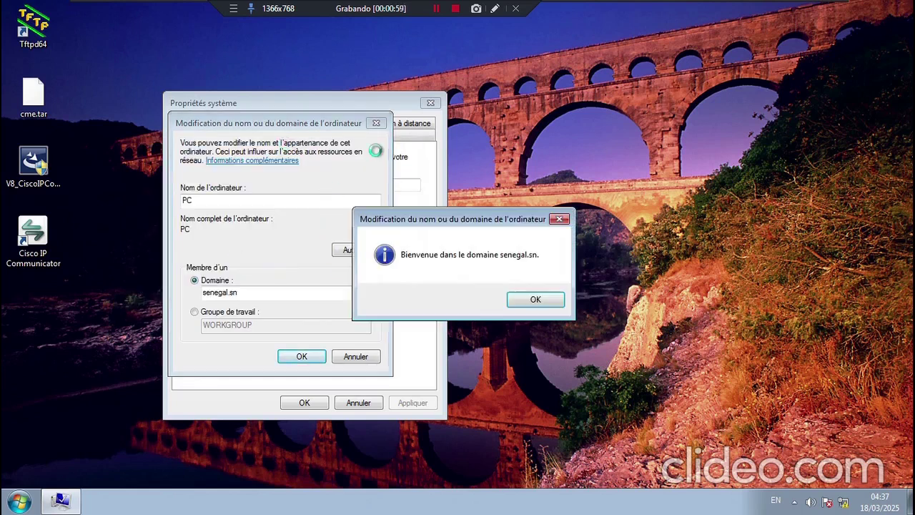
pyautogui.click(533, 300)
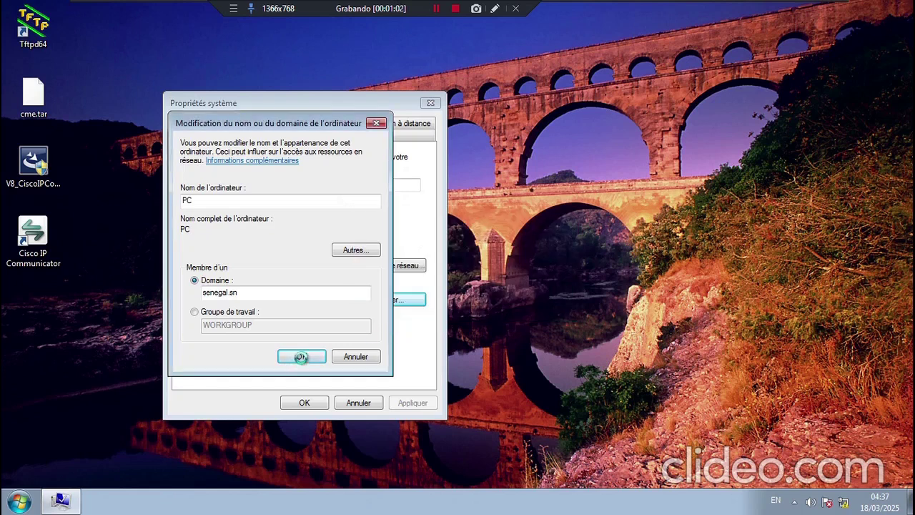
# Accept the restart notice, close System Properties and restart the computer immediately.
pyautogui.click(541, 268)
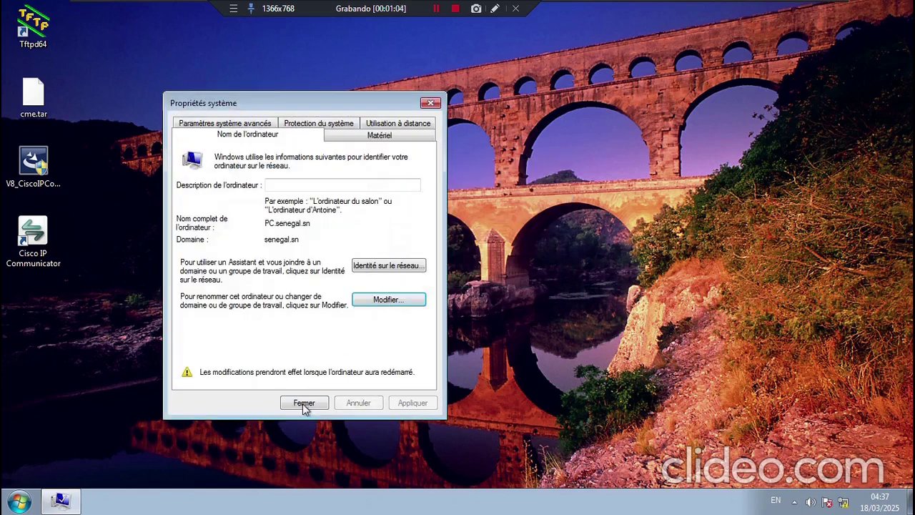
pyautogui.click(303, 403)
pyautogui.click(418, 273)
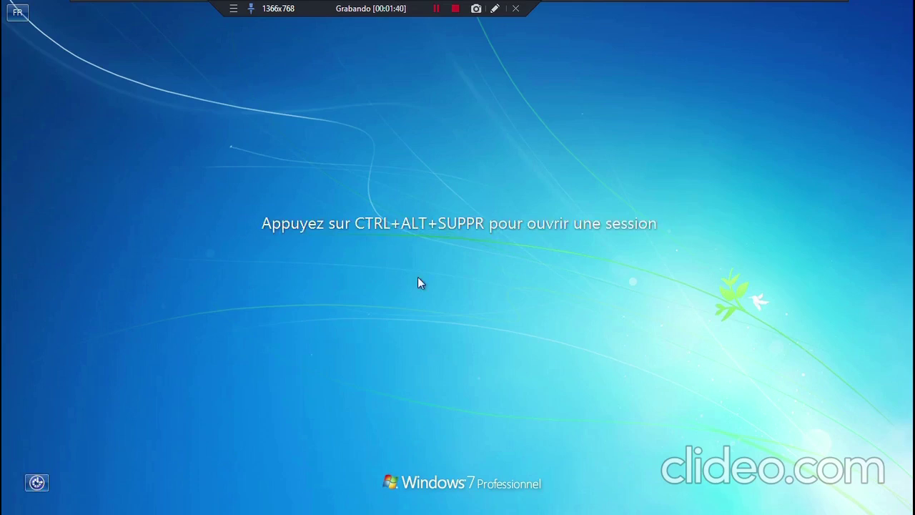
# Sign in to the SENEGAL domain as another user, entering the domain user name and account password.
pyautogui.hotkey('ctrl', 'alt', 'Delete')
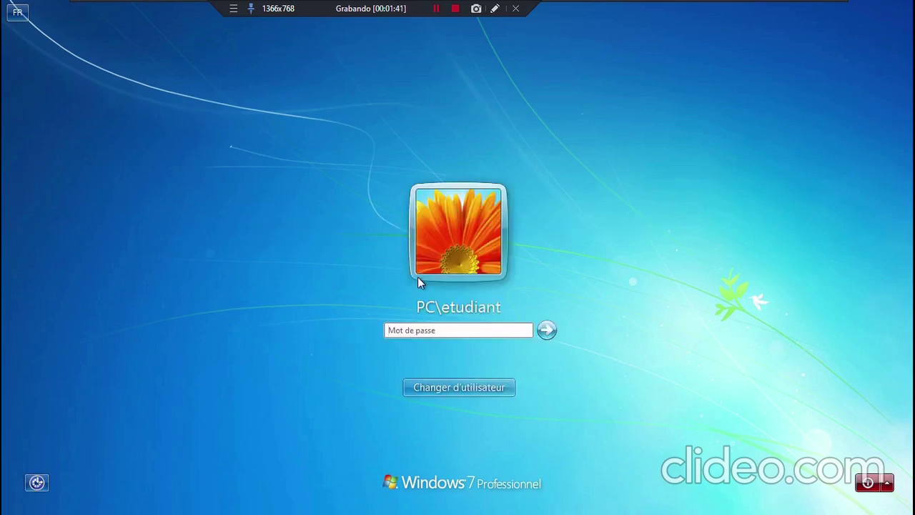
pyautogui.click(456, 386)
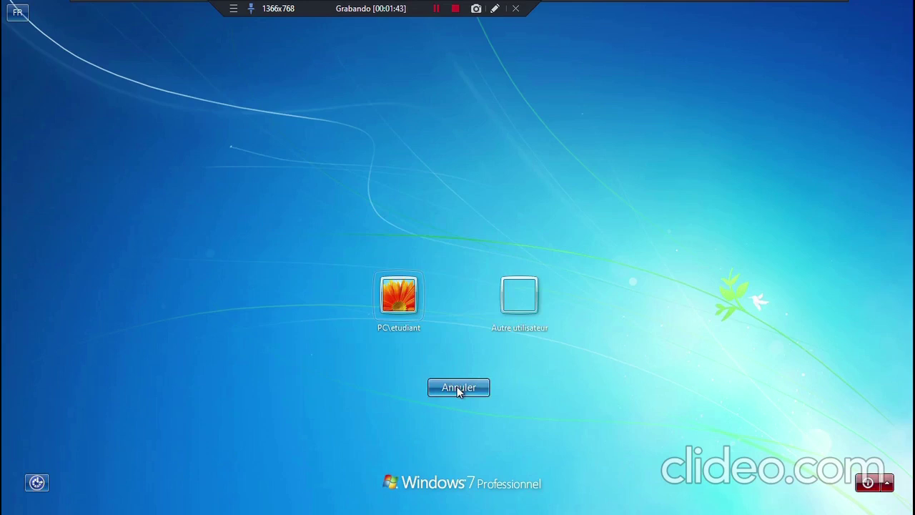
pyautogui.click(509, 306)
pyautogui.write('pq')
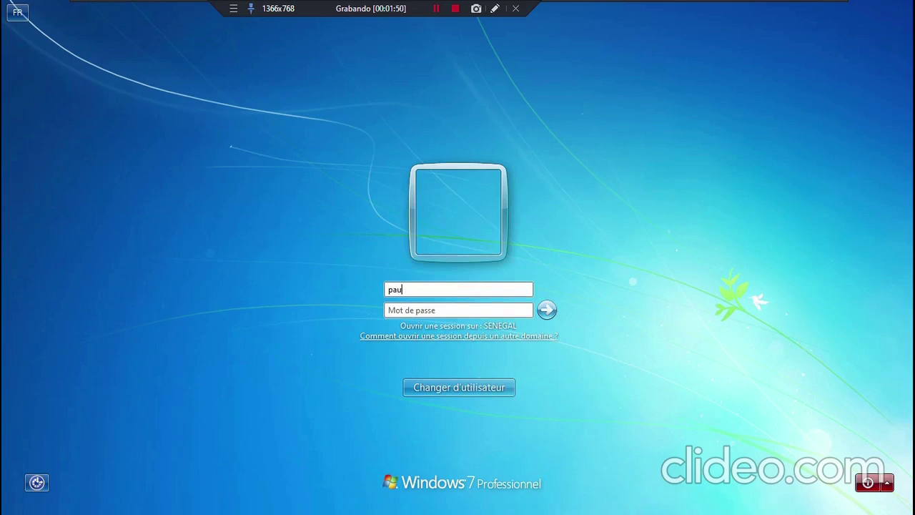
pyautogui.press('Tab')
pyautogui.write('••')
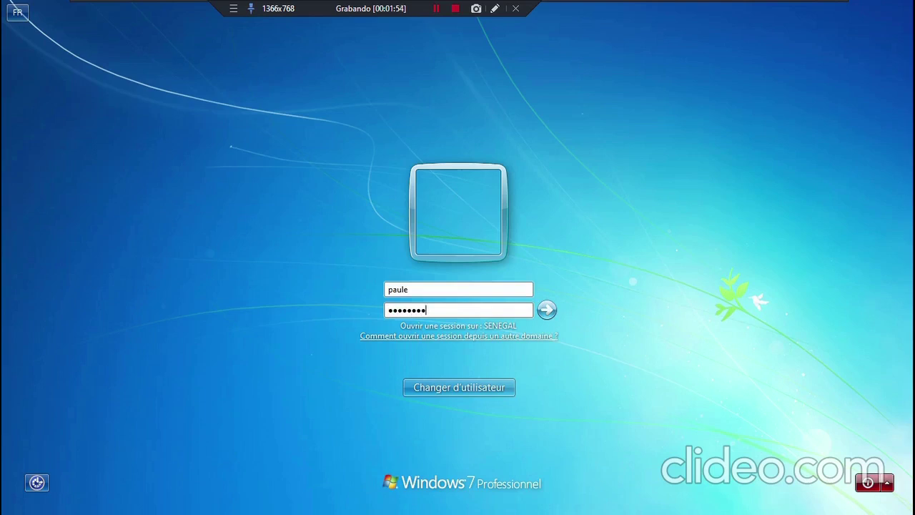
pyautogui.press('Return')
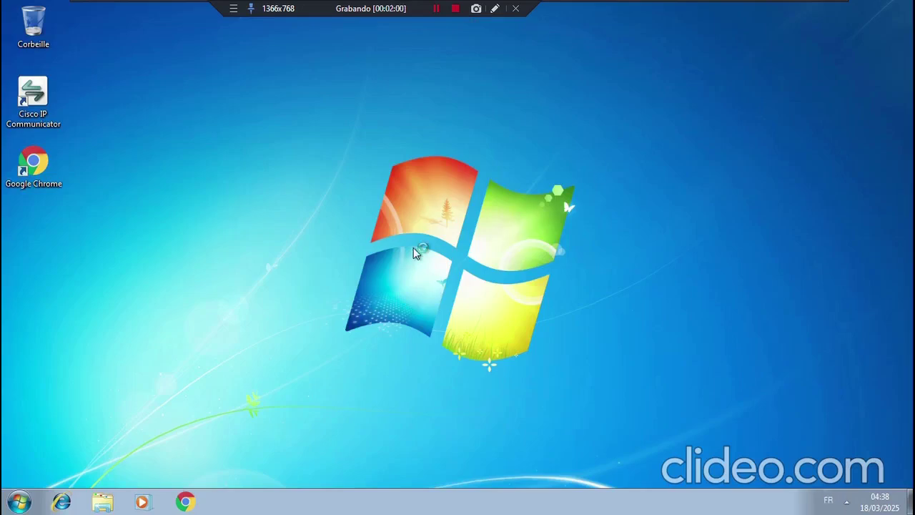
# Try to open System Properties with sysdm.cpl from the domain user's session, declining the request for administrator credentials.
pyautogui.press('super+r')
pyautogui.write('sysd')
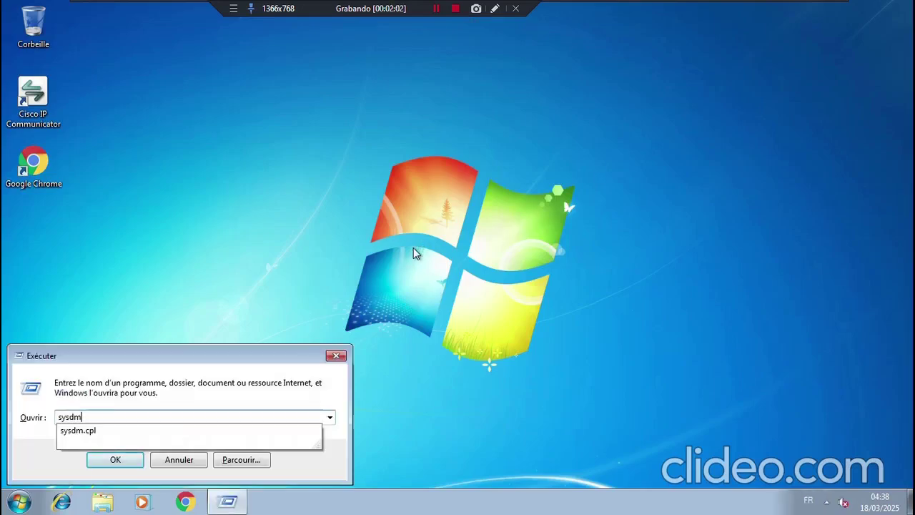
pyautogui.press('Return')
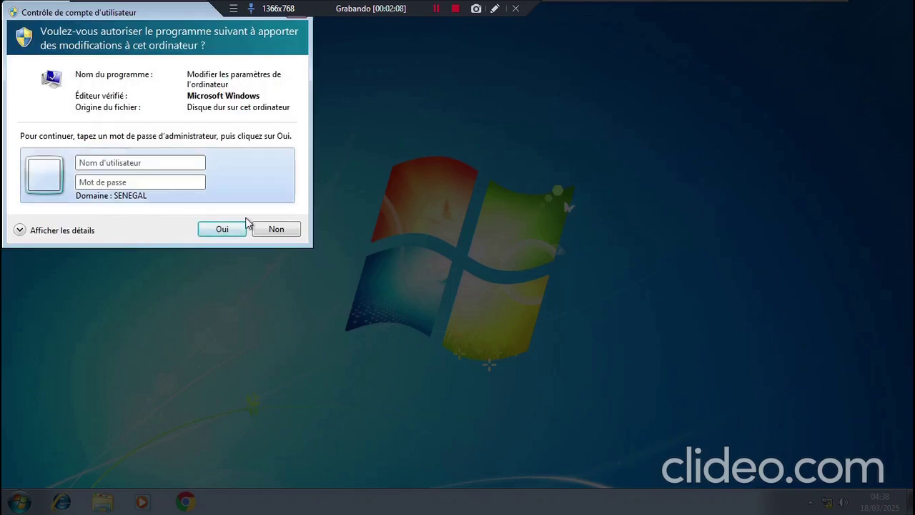
pyautogui.click(277, 228)
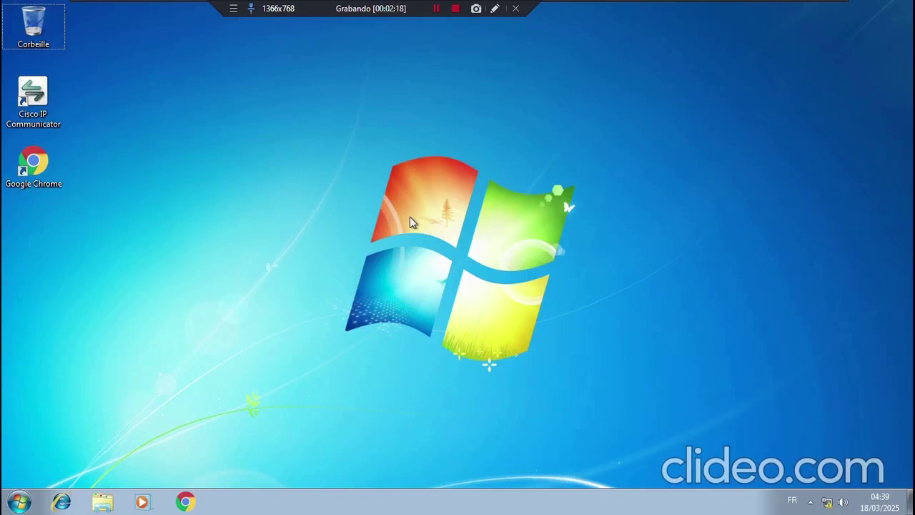
# Check the domain user's access to the Control Panel by opening it with the control command, and close it.
pyautogui.press('super+r')
pyautogui.write('cn')
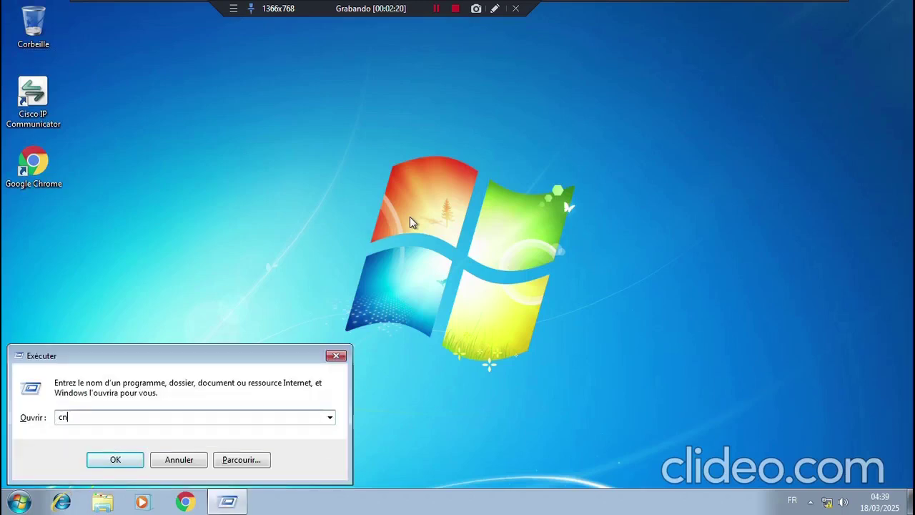
pyautogui.write('t')
pyautogui.press('BackSpace')
pyautogui.press('BackSpace')
pyautogui.write('ontrol')
pyautogui.press('Return')
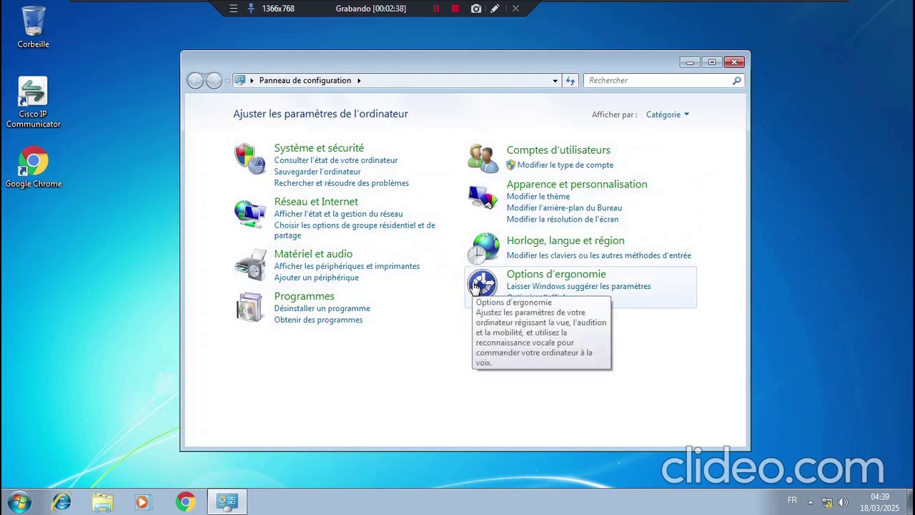
pyautogui.click(733, 61)
# Switch to the Windows Server virtual machine and open the Group Policy Management console from Server Manager.
pyautogui.moveTo(650, 4)
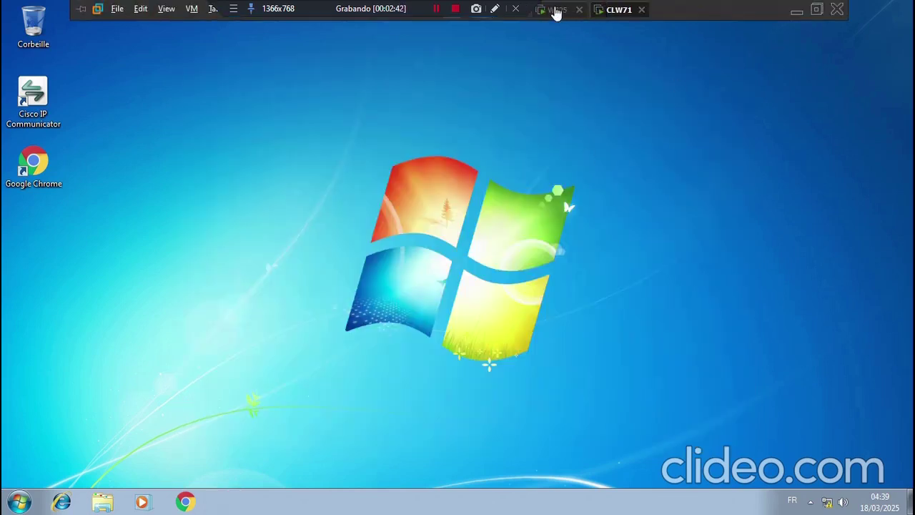
pyautogui.click(556, 10)
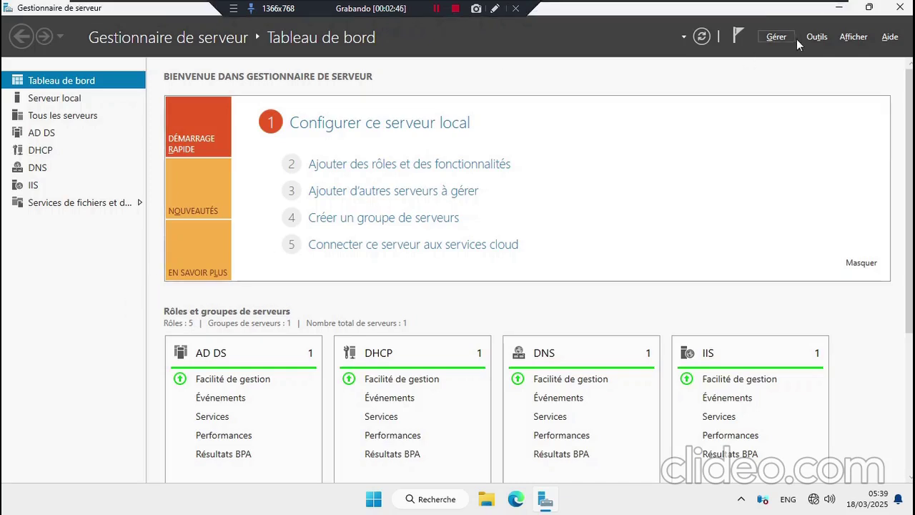
pyautogui.click(815, 40)
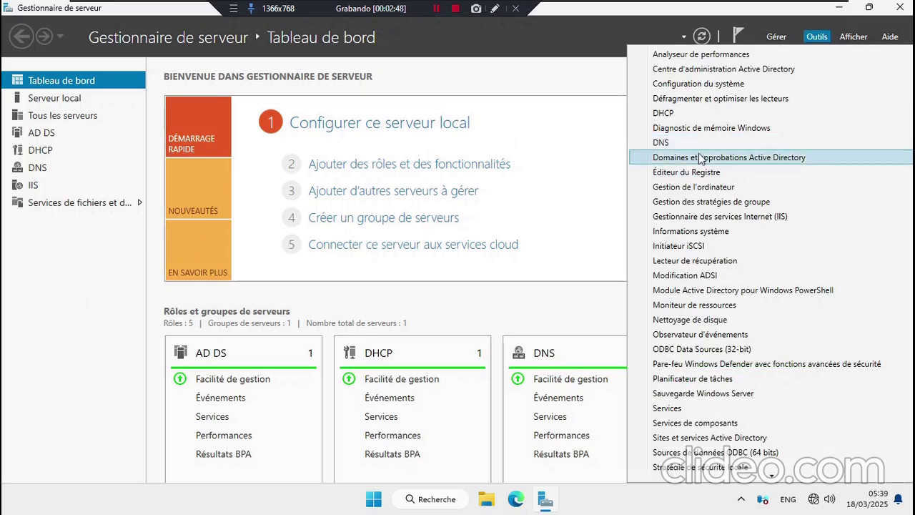
pyautogui.click(737, 203)
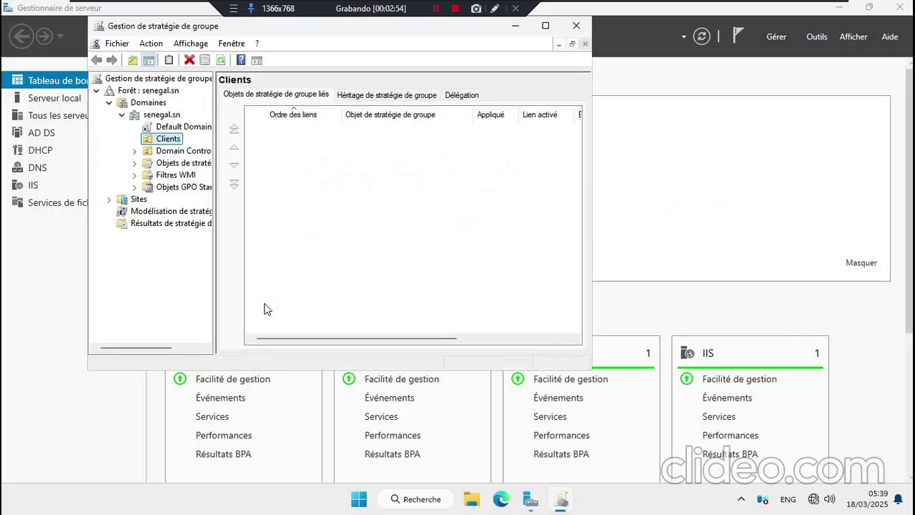
# Open a second Group Policy Management console with the gpmc.msc command and close that extra window.
pyautogui.press('super+r')
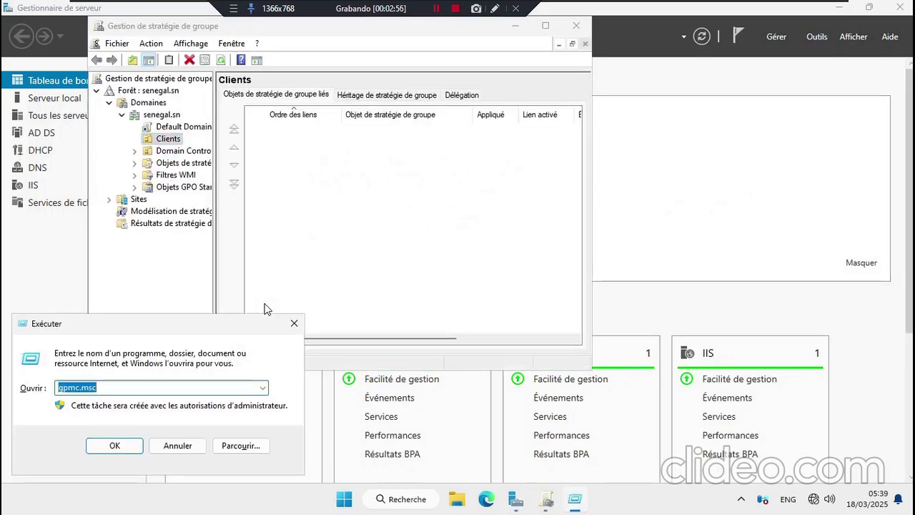
pyautogui.write('gpmc')
pyautogui.press('Down')
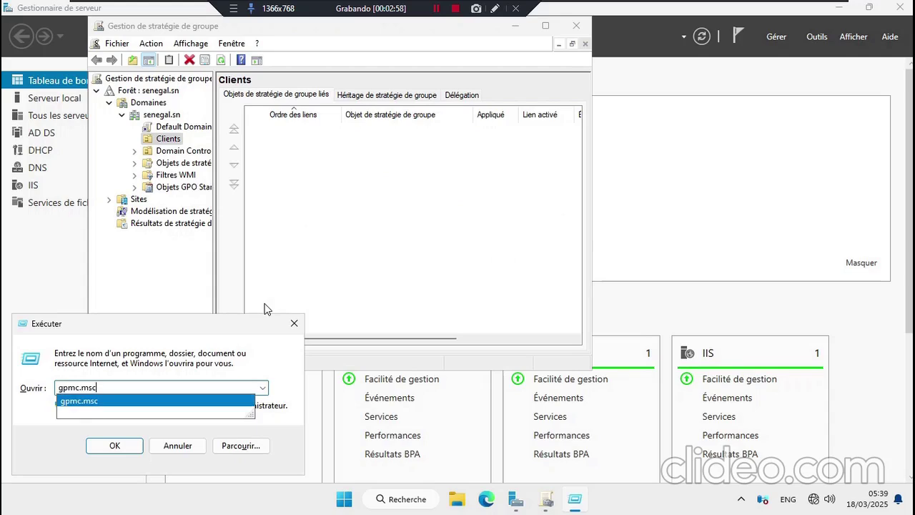
pyautogui.press('Return')
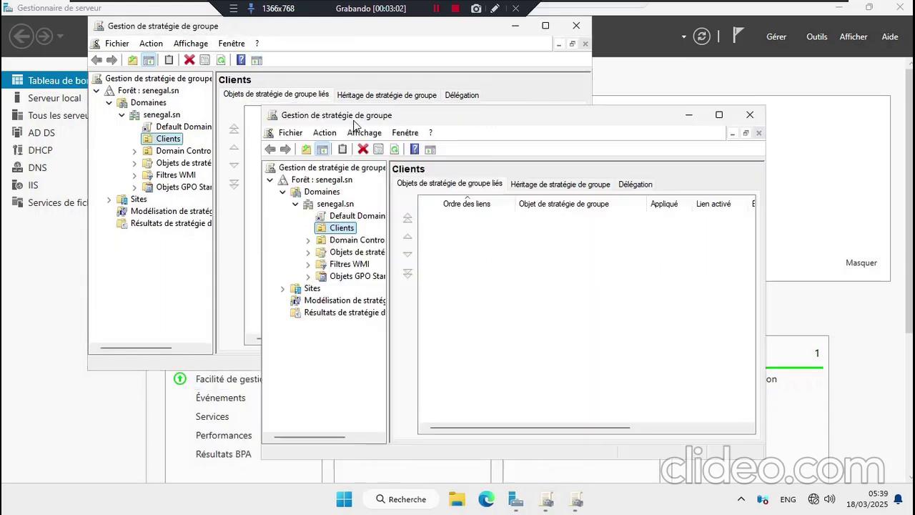
pyautogui.click(749, 114)
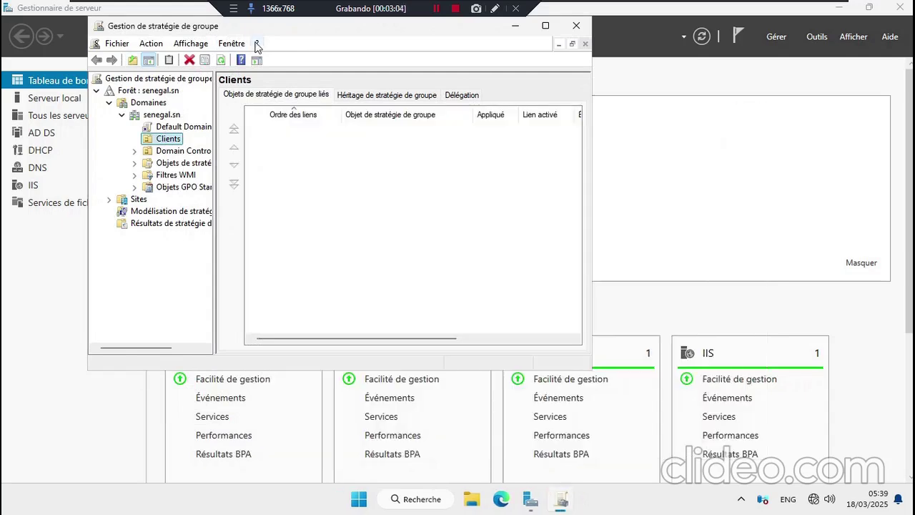
# In Group Policy Management, expand the senegal.sn domain under Domaines and select the Clients organizational unit.
pyautogui.moveTo(190, 27); pyautogui.dragTo(345, 67)
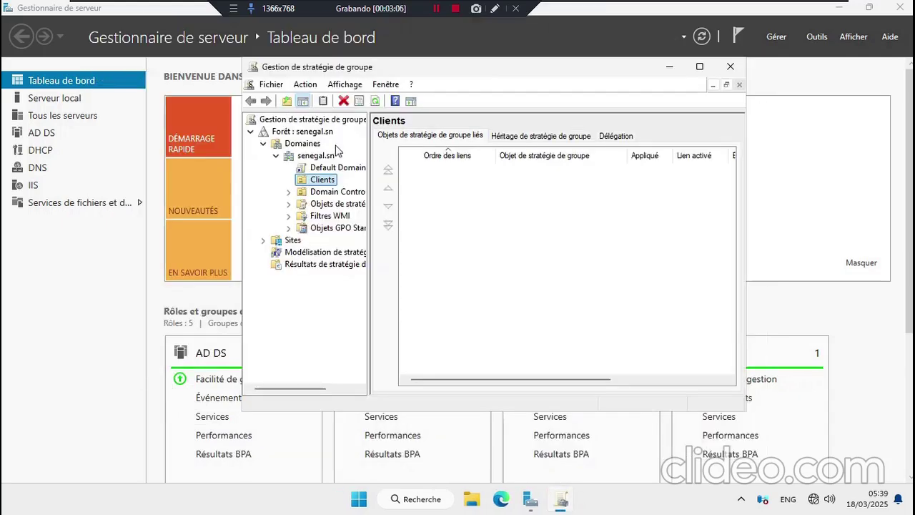
pyautogui.moveTo(461, 75); pyautogui.dragTo(455, 66)
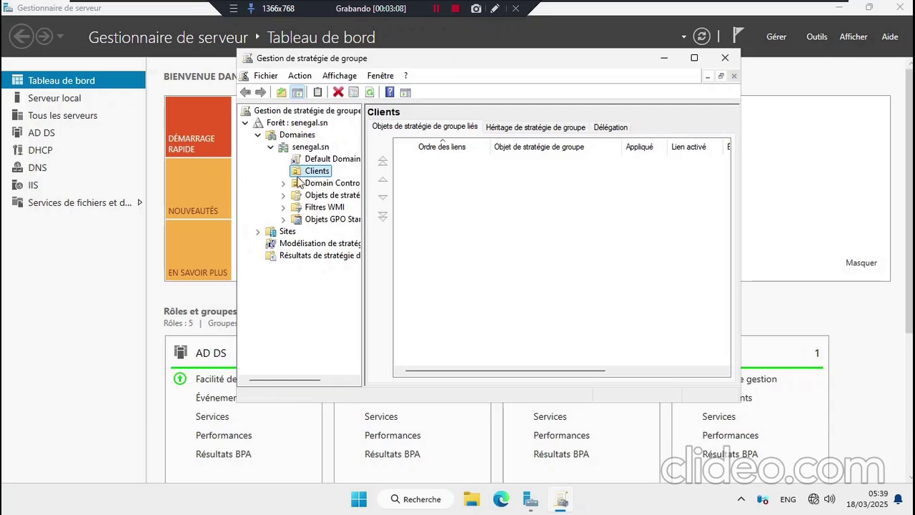
pyautogui.click(270, 146)
pyautogui.click(258, 134)
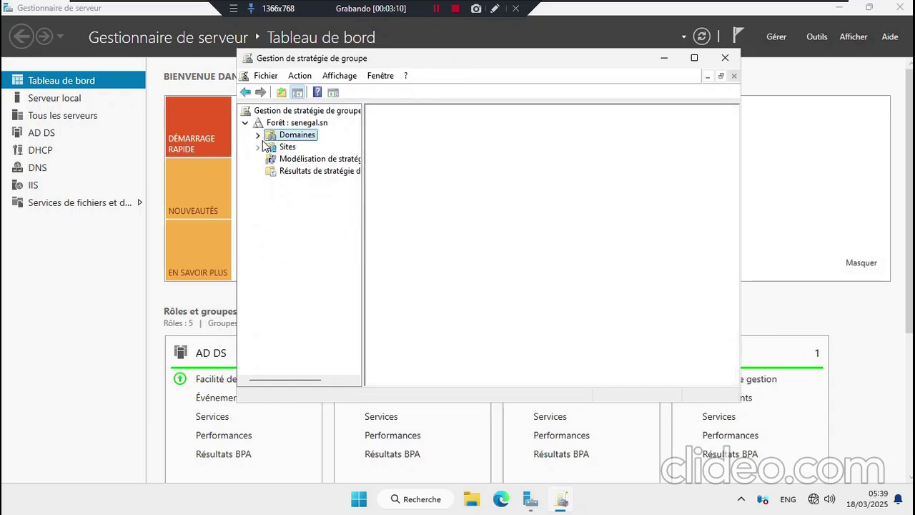
pyautogui.click(258, 135)
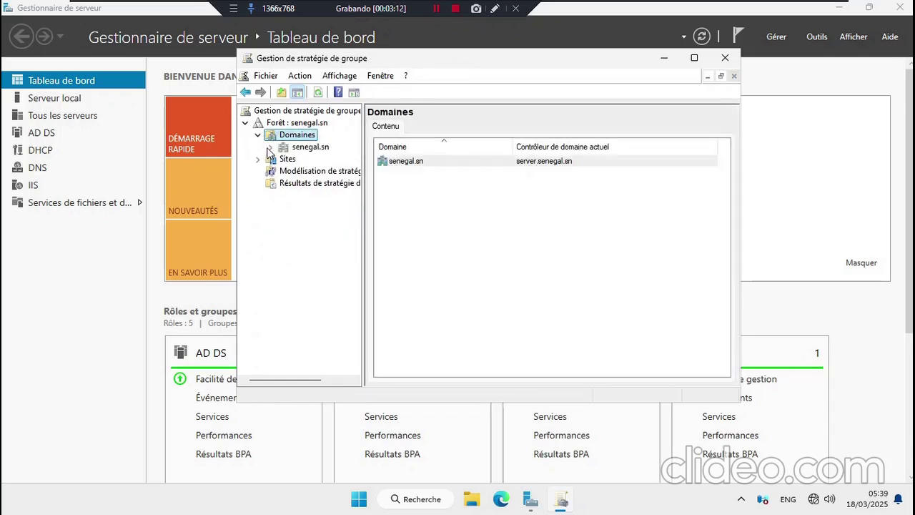
pyautogui.click(271, 146)
pyautogui.click(312, 172)
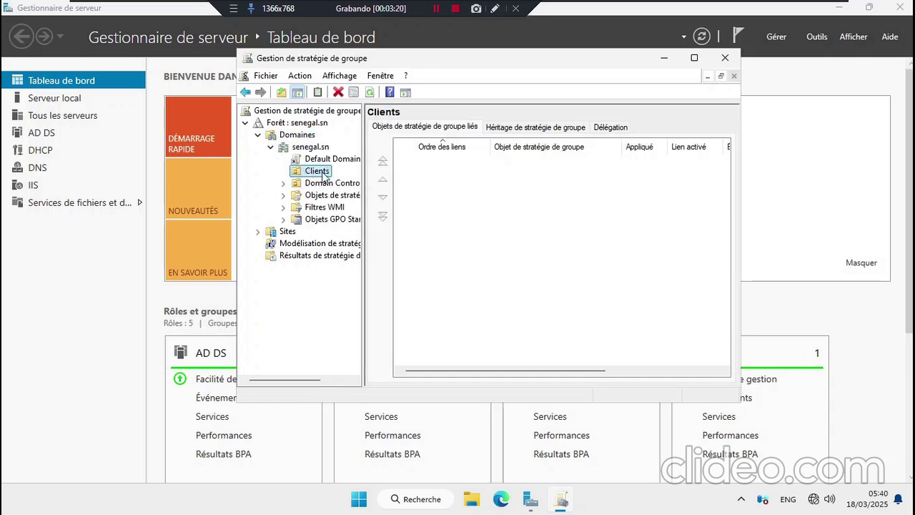
# Open Active Directory Users and Computers with the dsa.msc command.
pyautogui.press('super+r')
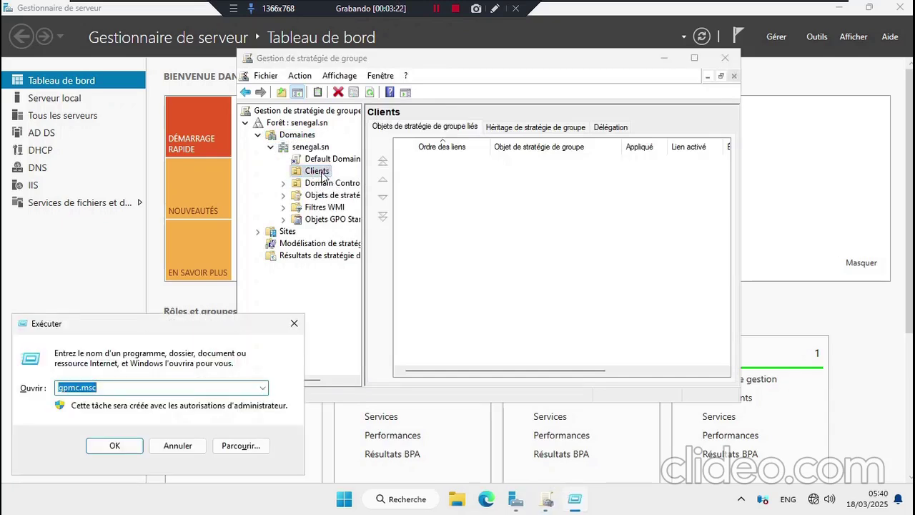
pyautogui.write('d')
pyautogui.press('Down')
pyautogui.press('Down')
pyautogui.press('Down')
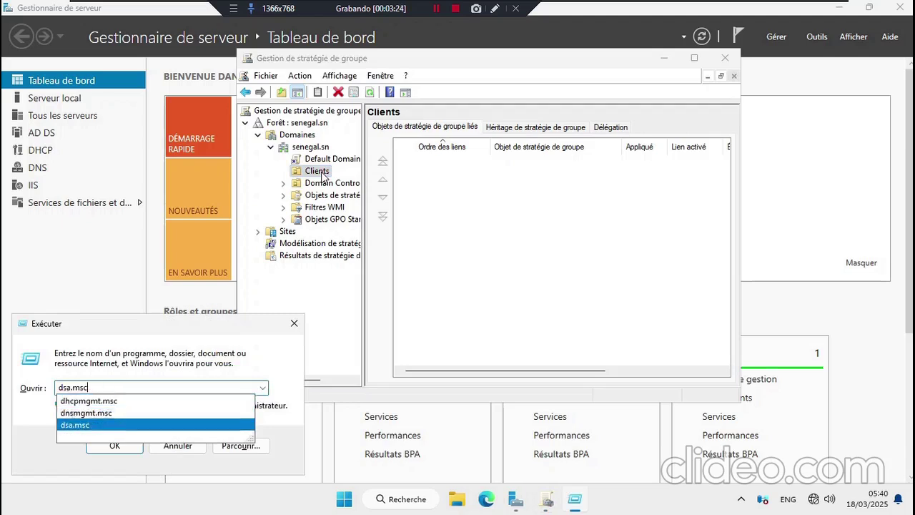
pyautogui.press('Return')
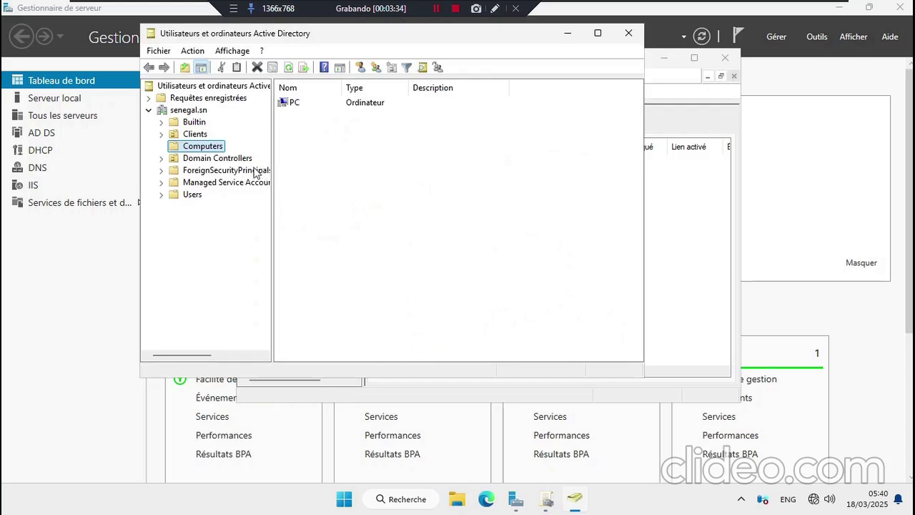
# Check which user accounts the Clients organizational unit contains, and close Active Directory Users and Computers.
pyautogui.click(195, 135)
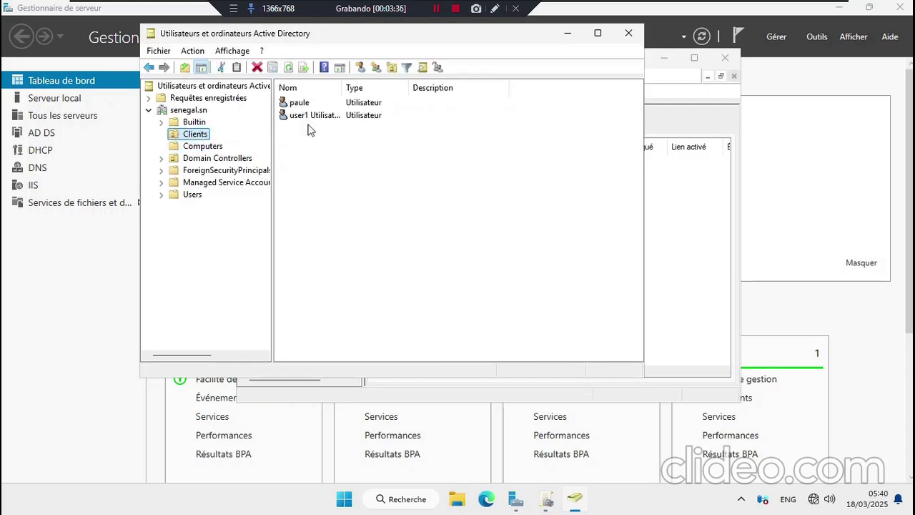
pyautogui.moveTo(307, 145); pyautogui.dragTo(301, 104)
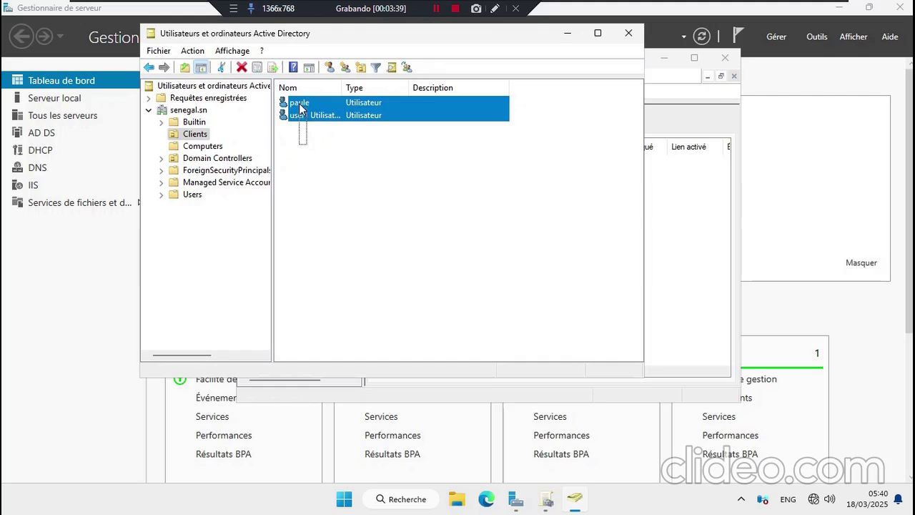
pyautogui.click(198, 136)
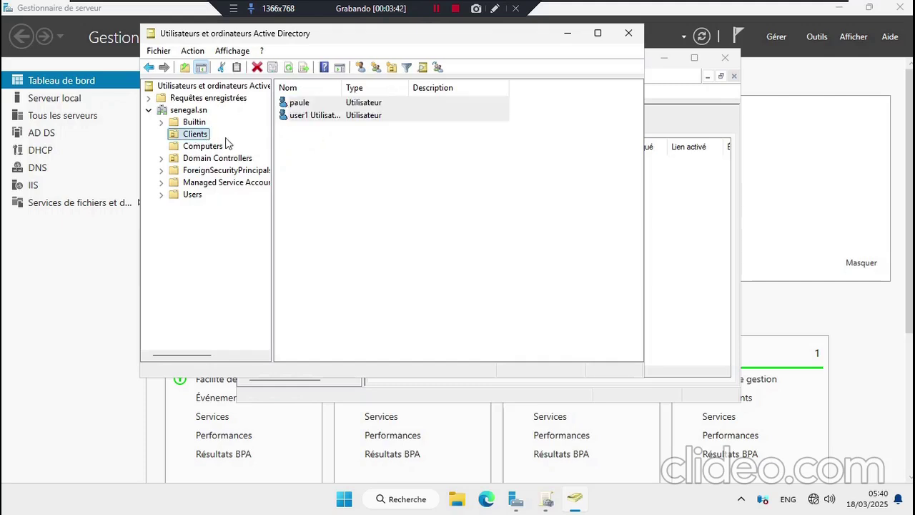
pyautogui.click(628, 34)
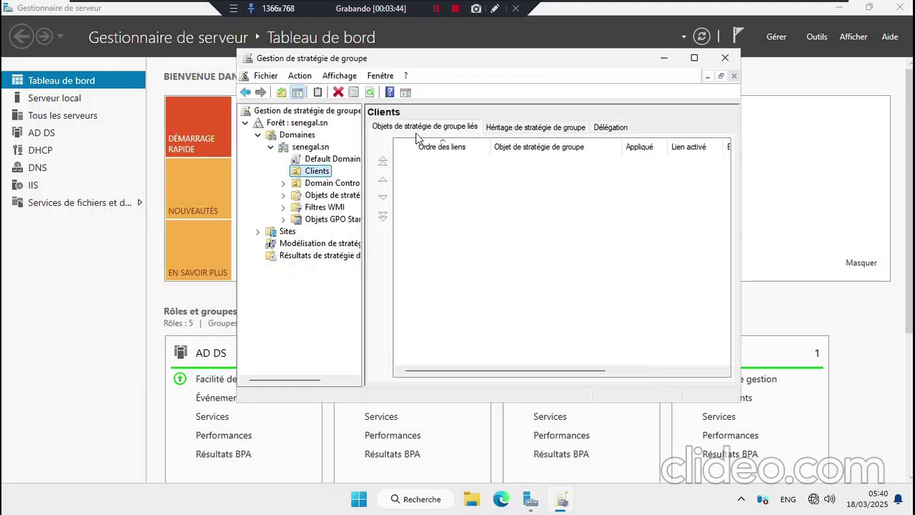
# Create a new GPO named "Control Refused" linked to the Clients organizational unit.
pyautogui.rightClick(318, 177)
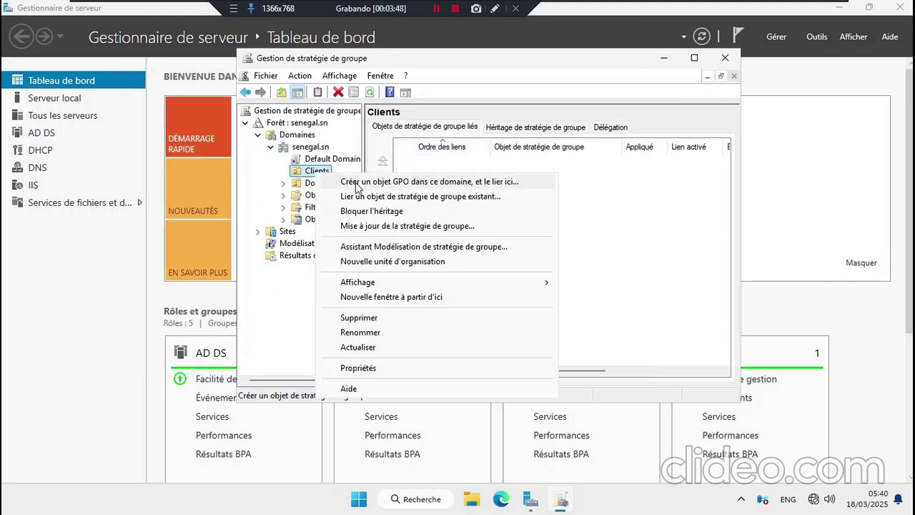
pyautogui.click(436, 183)
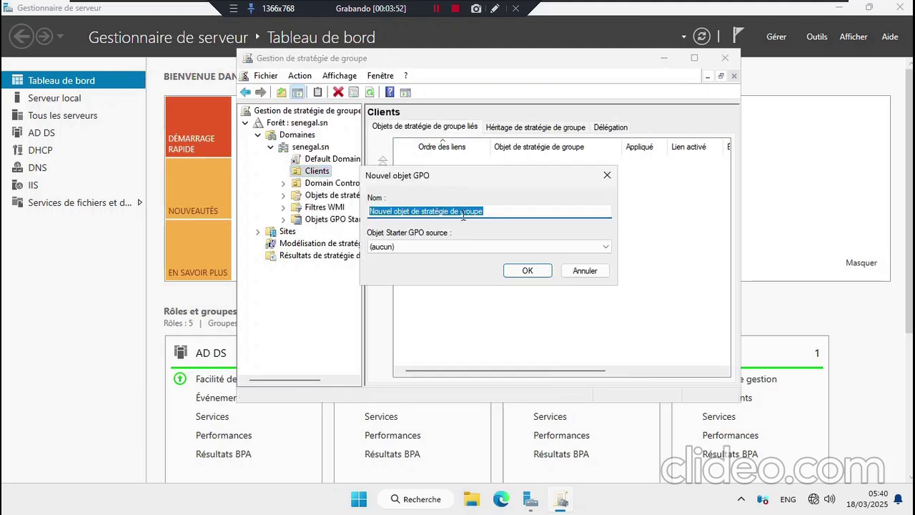
pyautogui.press('BackSpace')
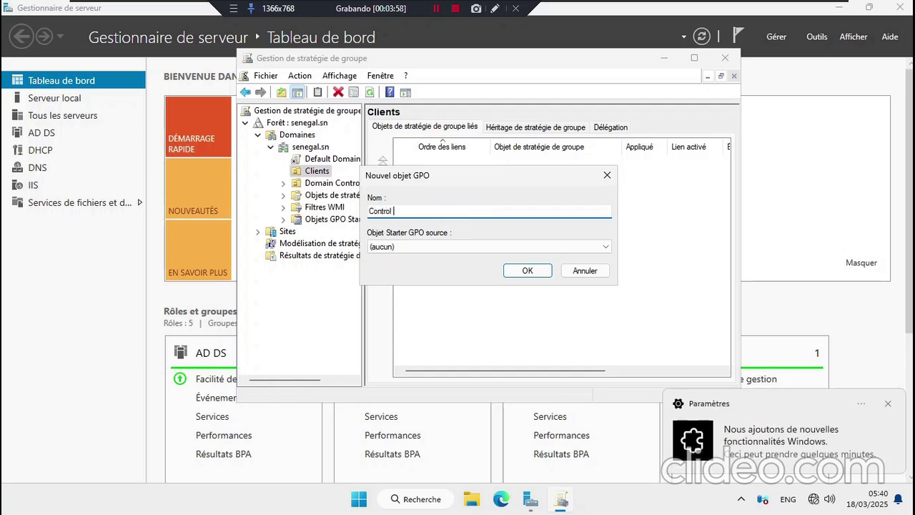
pyautogui.write('fuse')
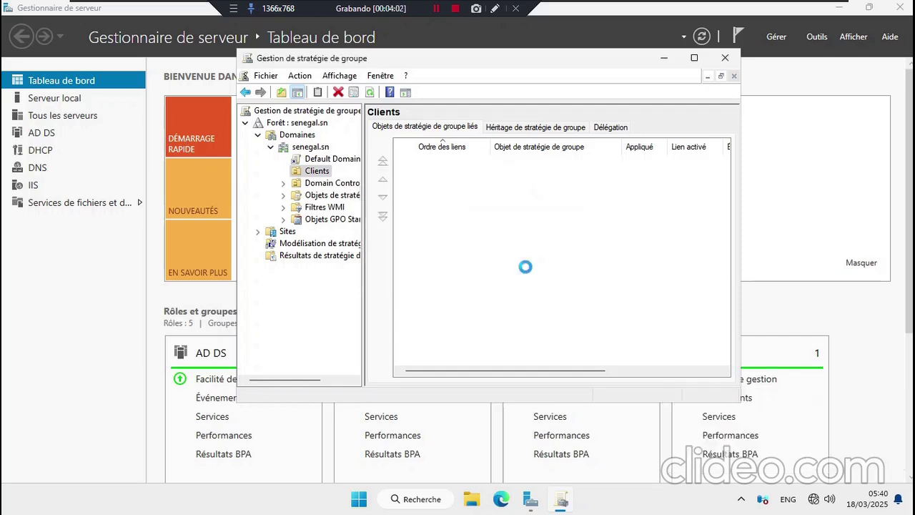
pyautogui.click(527, 271)
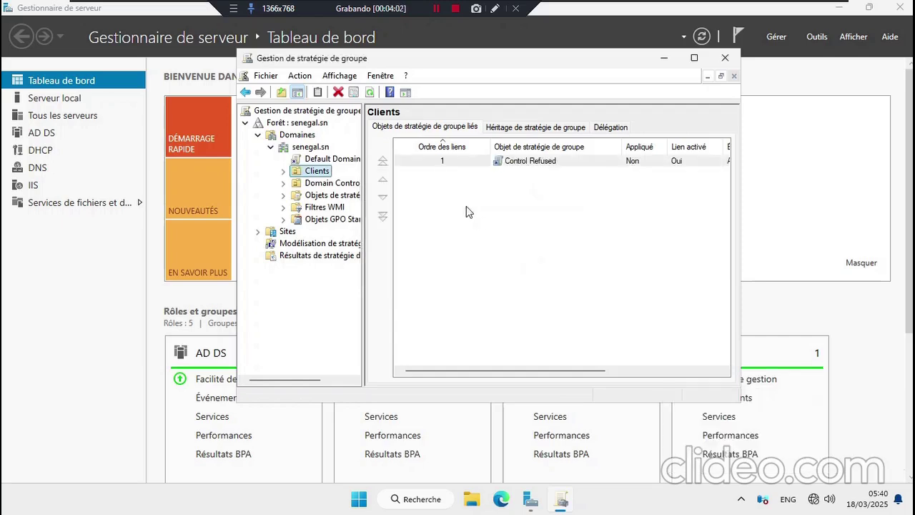
# Open the Control Refused GPO for editing in the Group Policy Management Editor.
pyautogui.click(535, 160)
pyautogui.rightClick(517, 161)
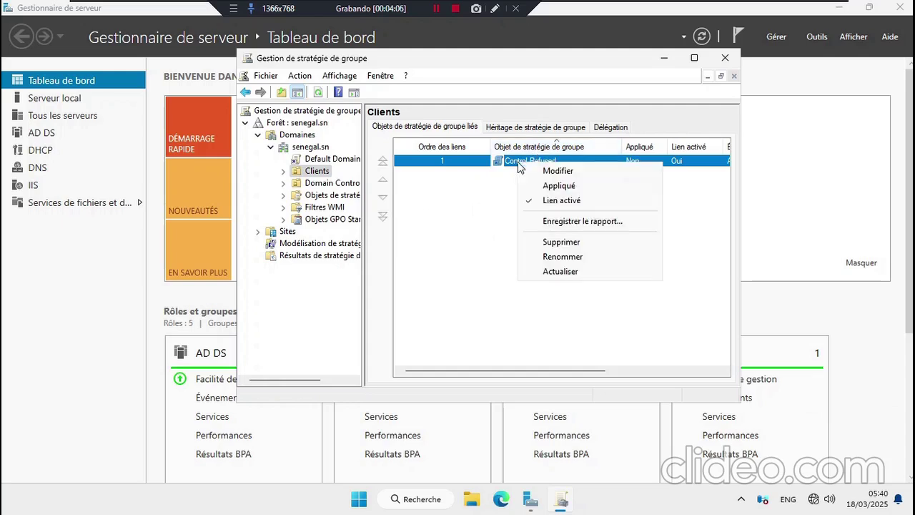
pyautogui.click(557, 172)
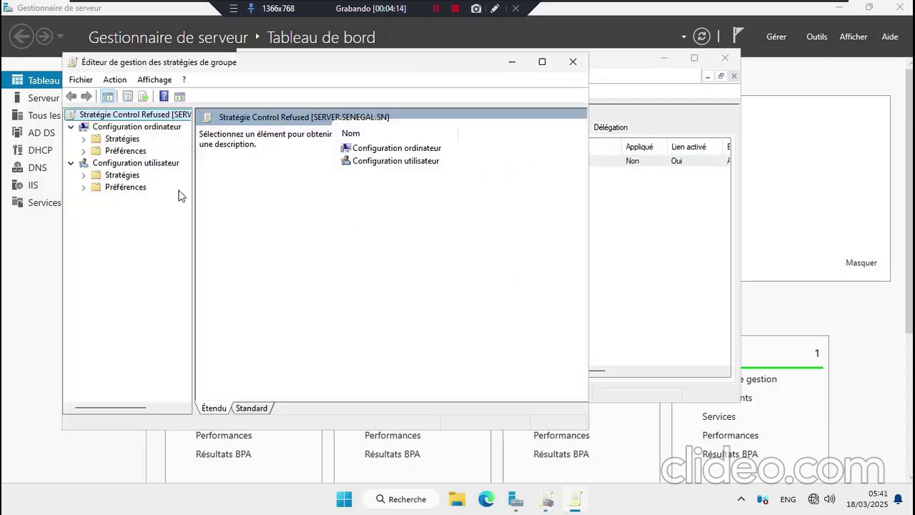
pyautogui.moveTo(329, 71); pyautogui.dragTo(424, 80)
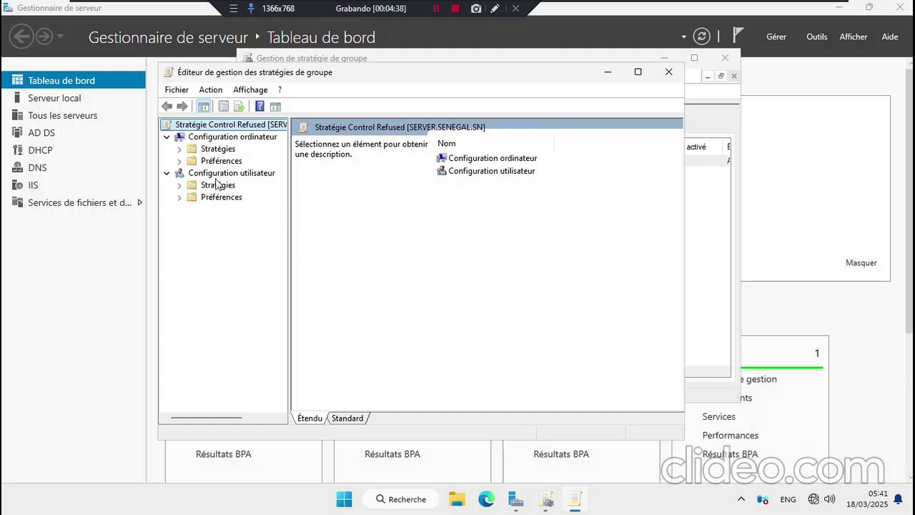
# Open Panneau de configuration in the user configuration's administrative templates and read the description of the policy that prohibits access to the Control Panel.
pyautogui.click(181, 186)
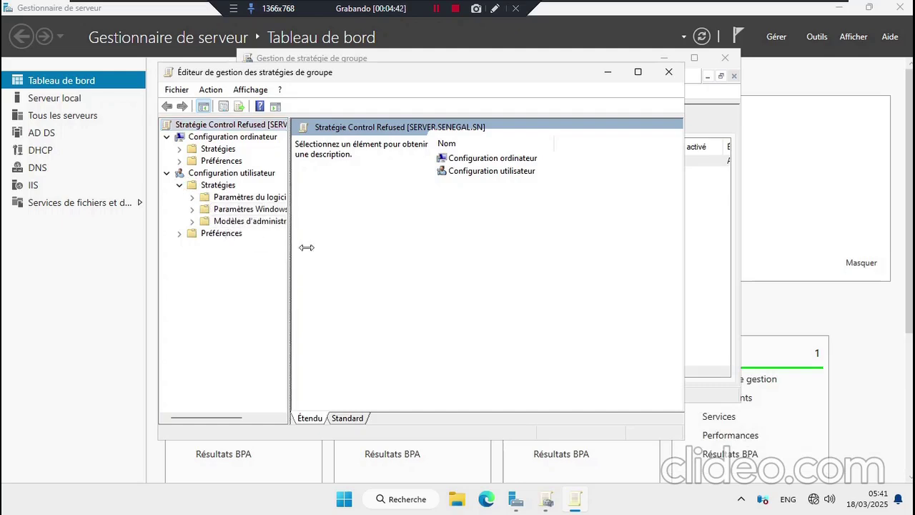
pyautogui.moveTo(289, 247); pyautogui.dragTo(336, 248)
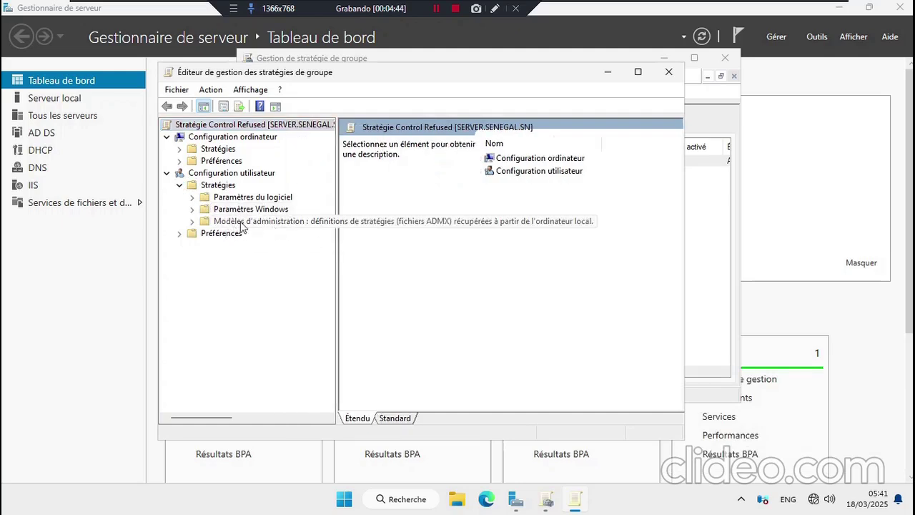
pyautogui.click(192, 221)
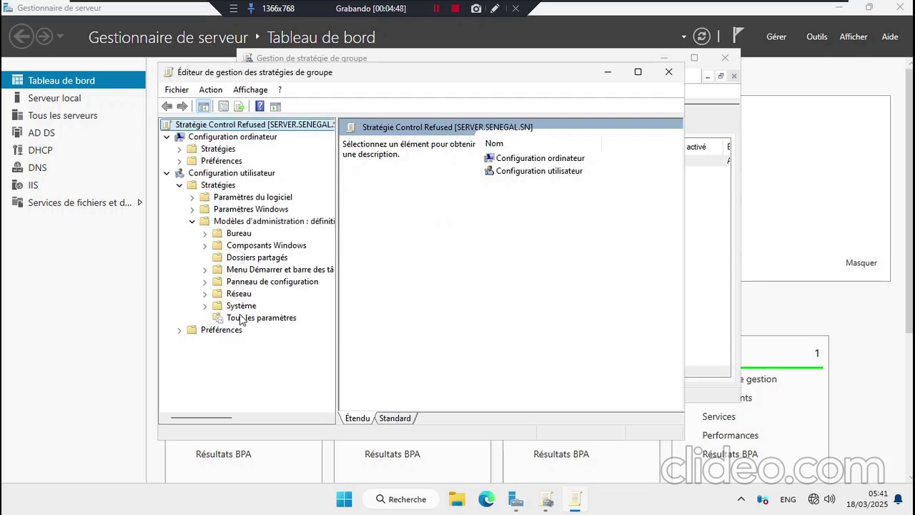
pyautogui.click(242, 287)
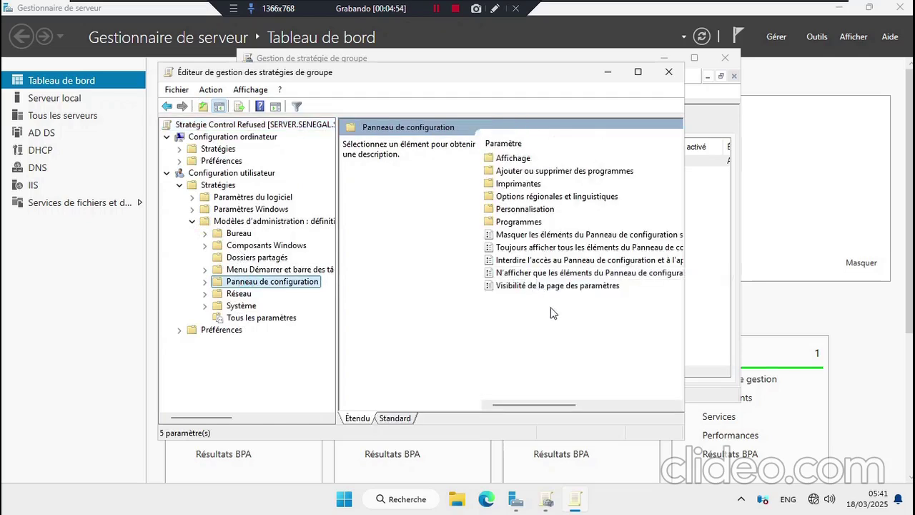
pyautogui.click(563, 265)
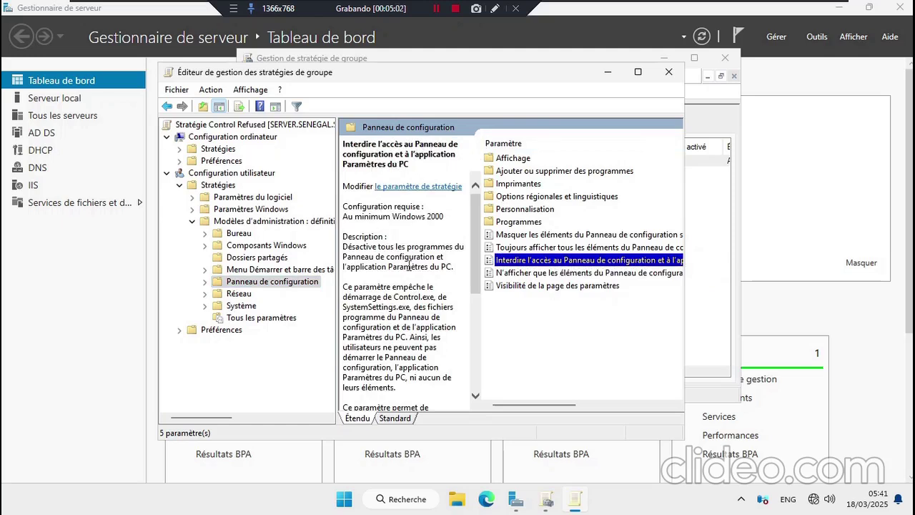
pyautogui.click(361, 290)
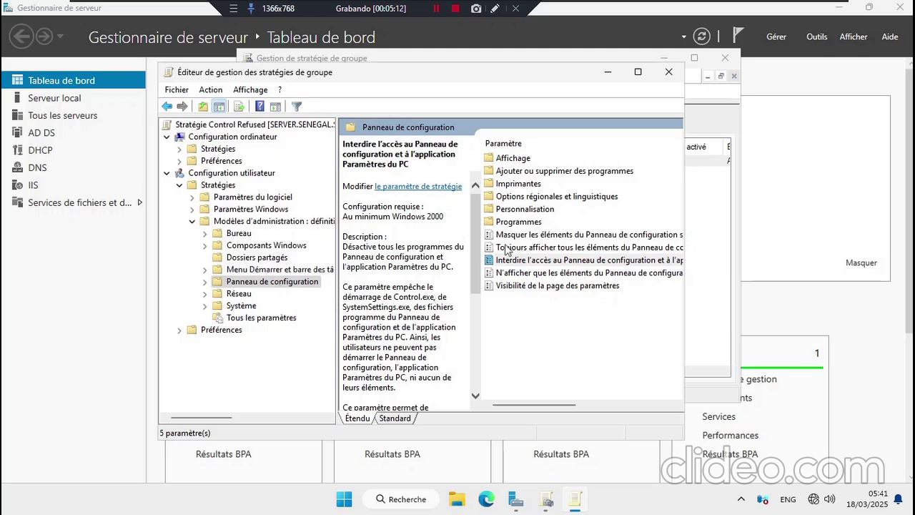
# Set the policy "Interdire l'accès au Panneau de configuration et à l'application Paramètres du PC" to Activé and apply it.
pyautogui.click(524, 260)
pyautogui.rightClick(527, 260)
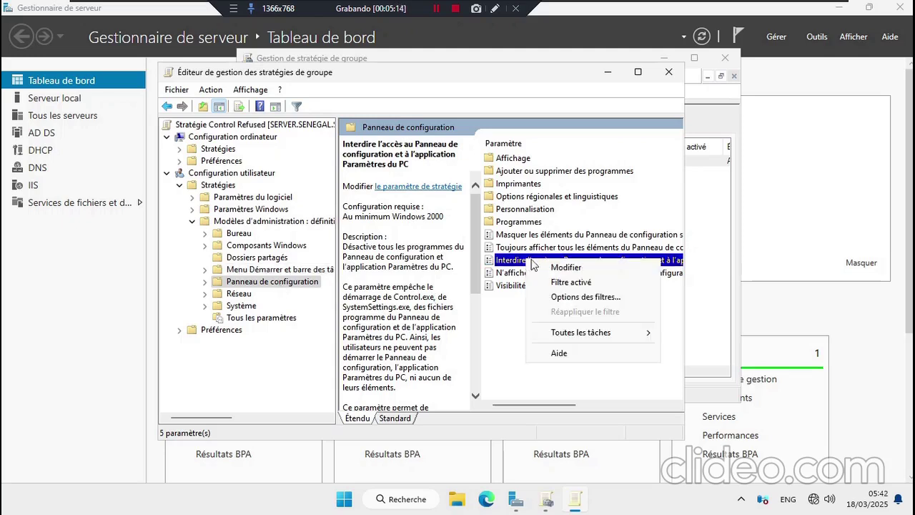
pyautogui.click(562, 268)
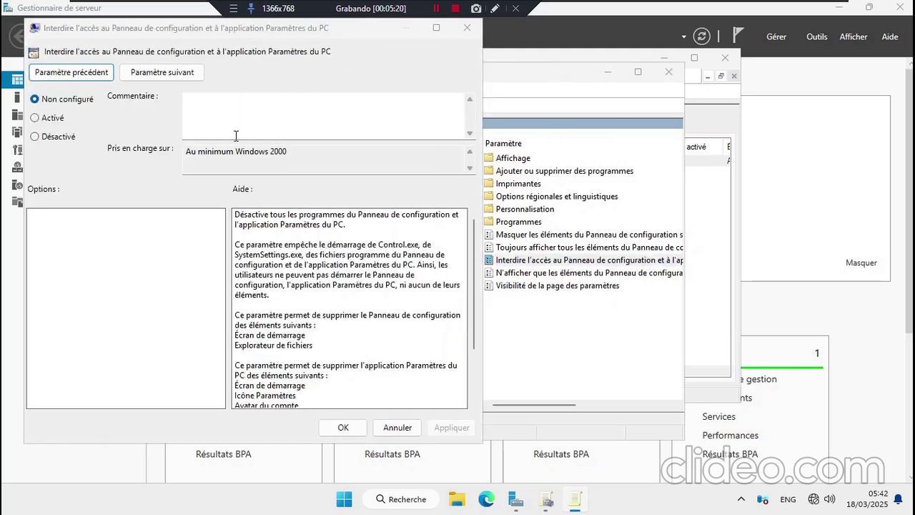
pyautogui.click(45, 119)
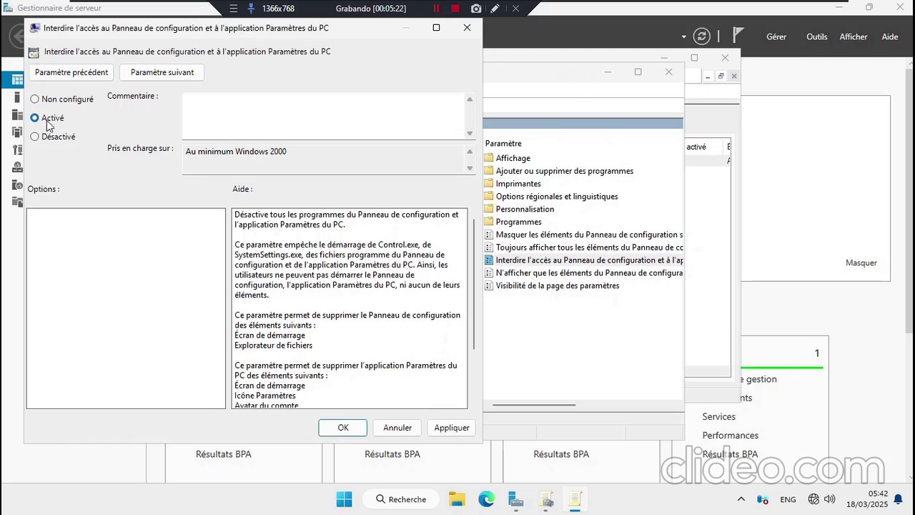
pyautogui.click(446, 428)
pyautogui.click(343, 428)
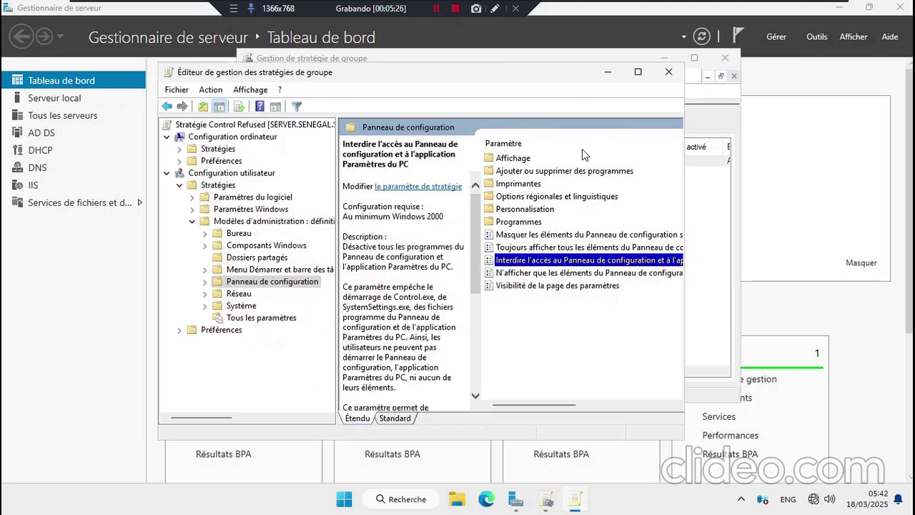
# Maximize the policy editor, reopen the Control Panel prohibition policy to check its state, and close its settings.
pyautogui.click(637, 72)
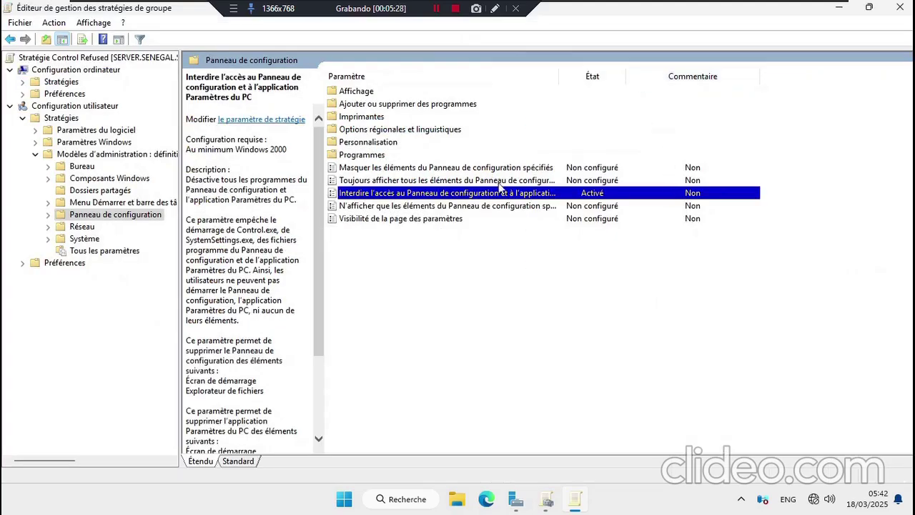
pyautogui.click(453, 268)
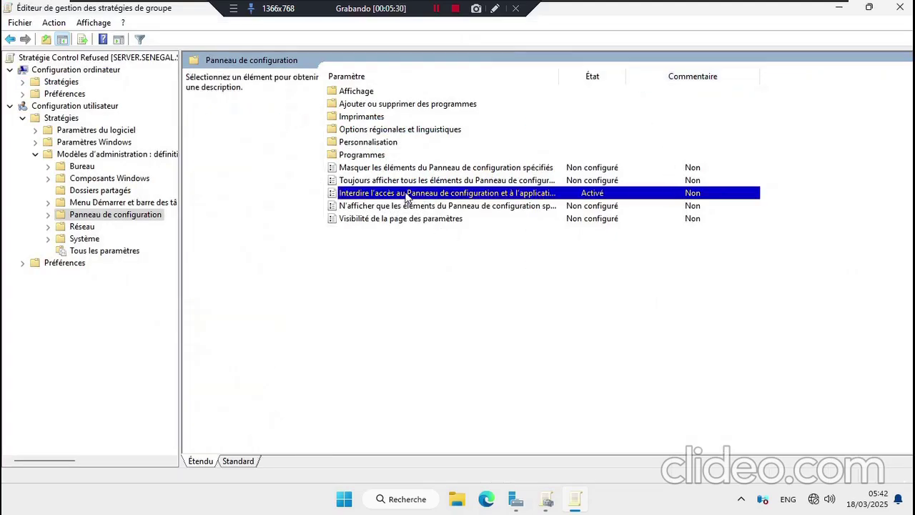
pyautogui.click(411, 206)
pyautogui.click(406, 194)
pyautogui.rightClick(405, 194)
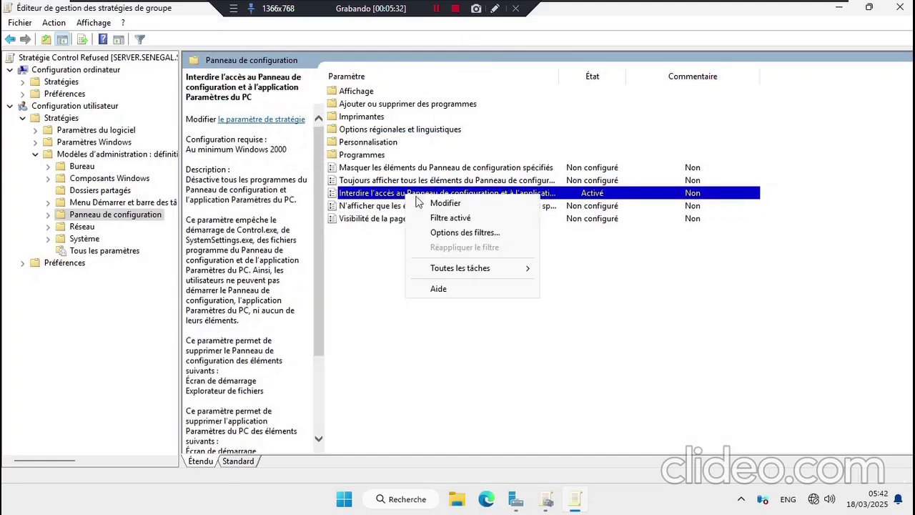
pyautogui.click(444, 203)
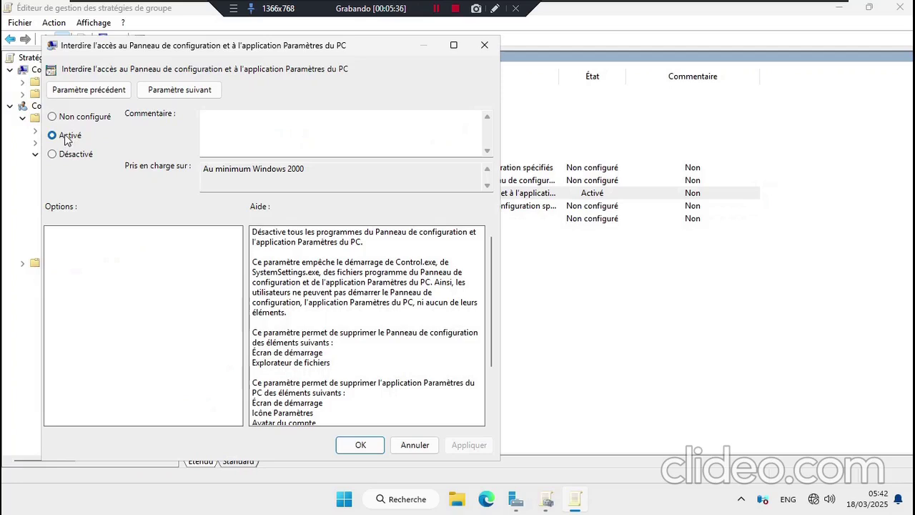
pyautogui.click(363, 446)
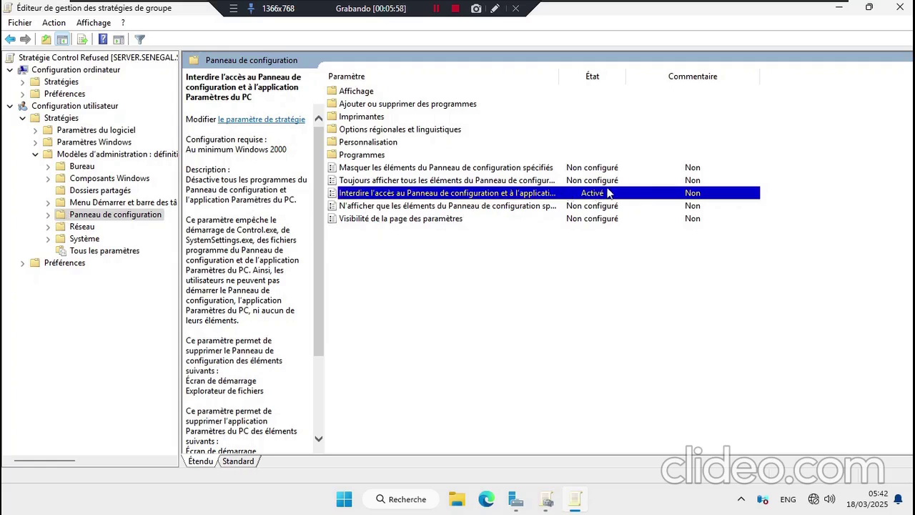
# Close the policy editor and enter gpupdate /force in a new command prompt without running it.
pyautogui.click(22, 119)
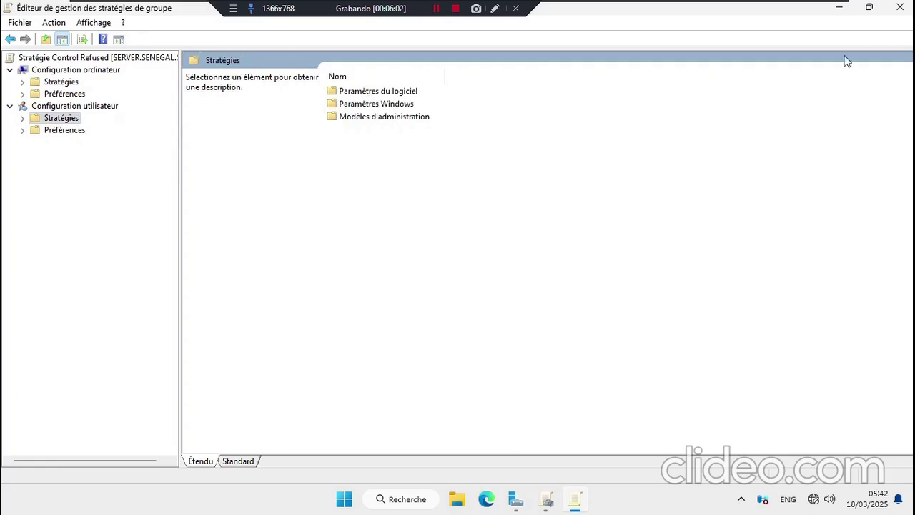
pyautogui.click(899, 13)
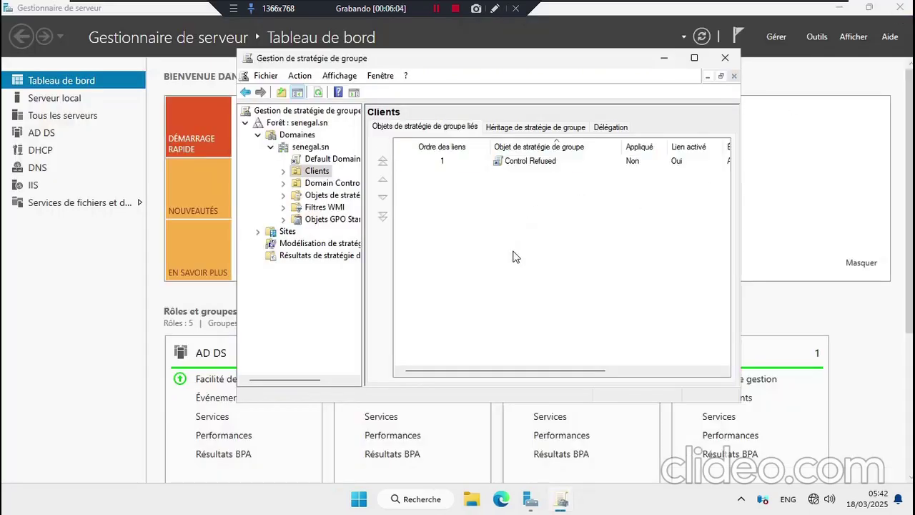
pyautogui.press('super+r')
pyautogui.write('cmd')
pyautogui.press('Return')
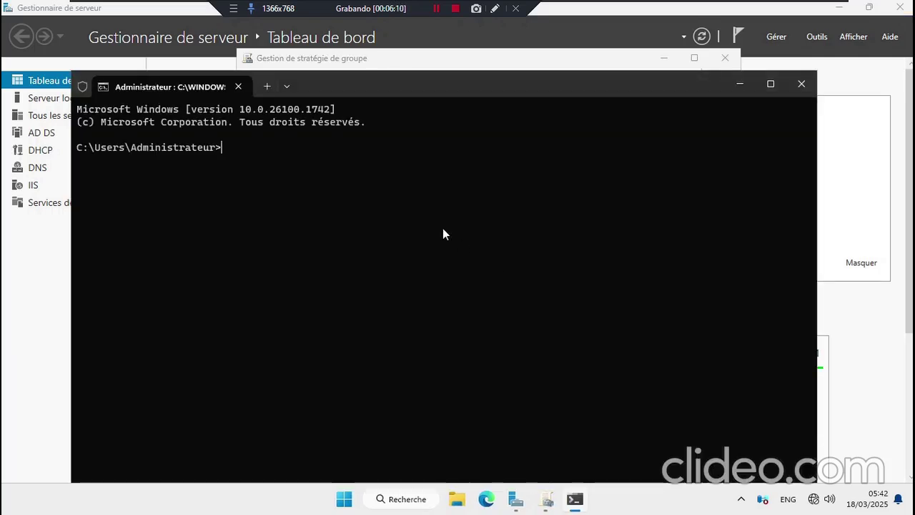
pyautogui.write('gpupdate /force')
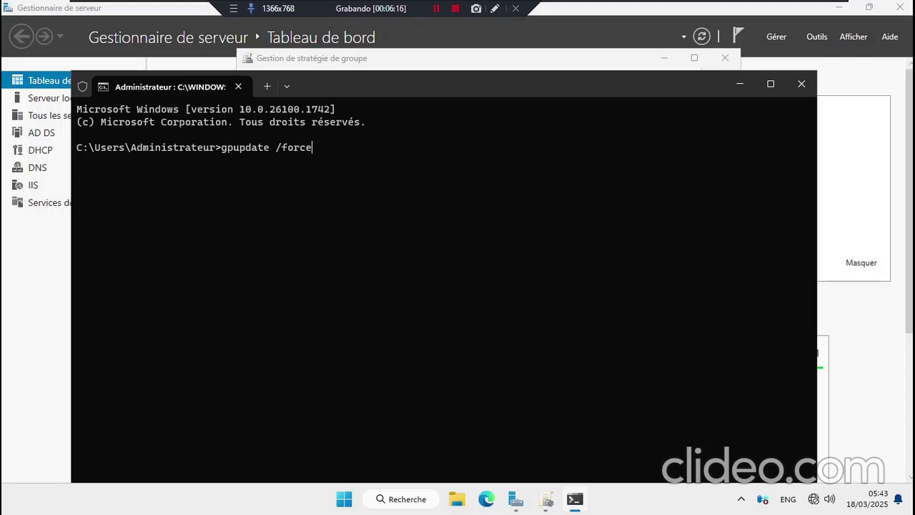
# Set the Control Refused link on the Clients OU to Appliqué, and run the gpupdate /force command waiting in the command prompt.
pyautogui.click(738, 83)
pyautogui.click(510, 167)
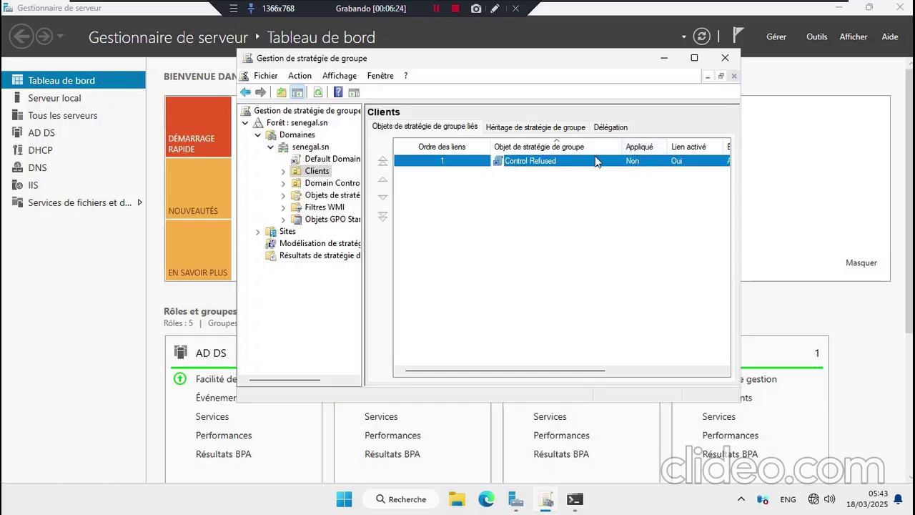
pyautogui.rightClick(532, 168)
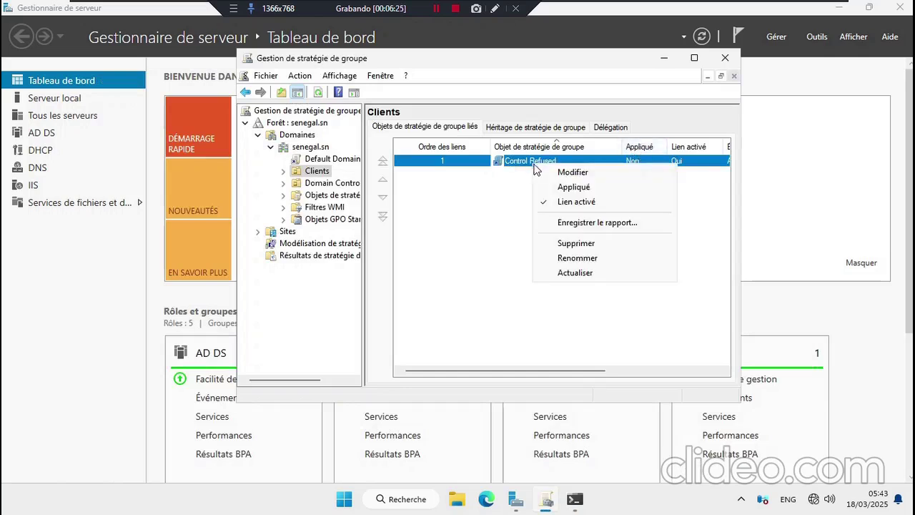
pyautogui.click(585, 187)
pyautogui.click(527, 262)
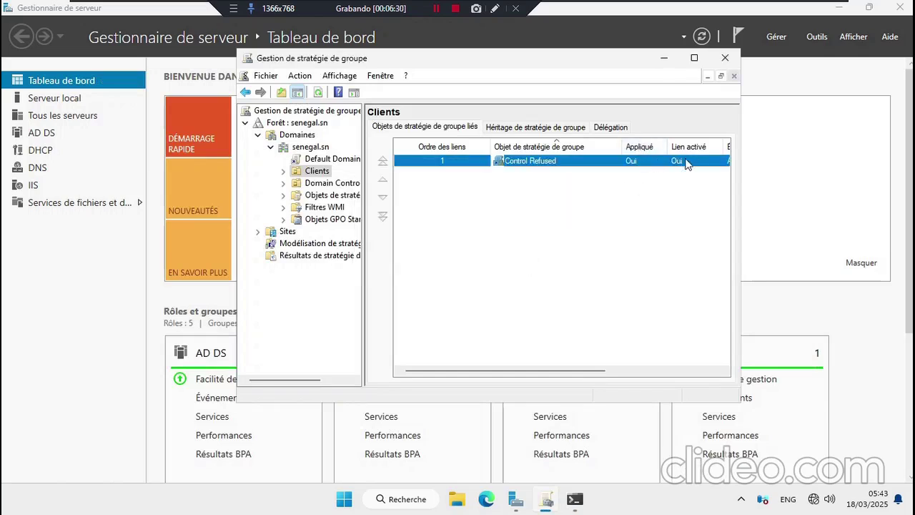
pyautogui.hotkey('alt', 'Tab')
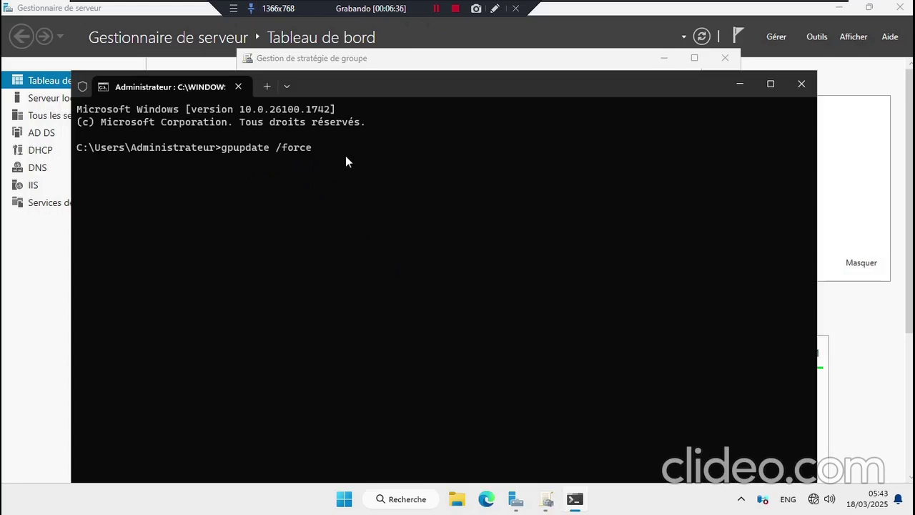
pyautogui.press('Return')
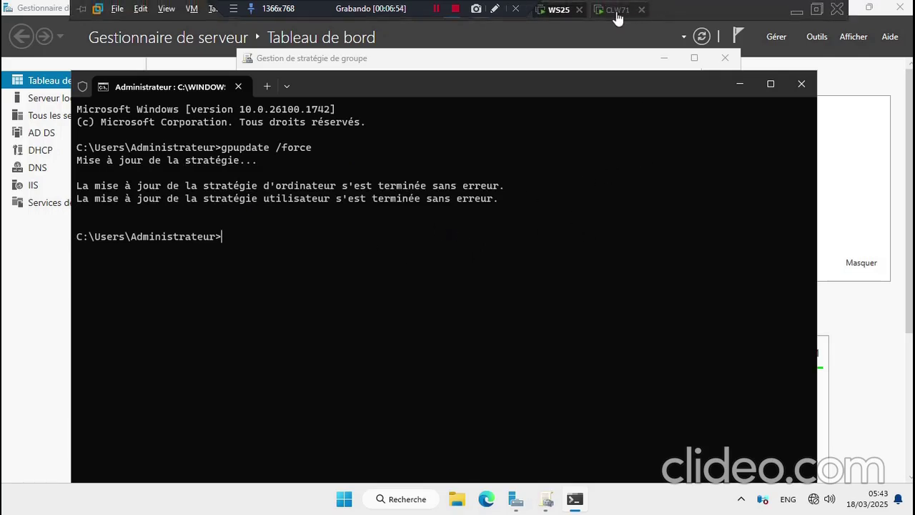
# Switch to the CLW71 client, log off its session, and sign in to the same domain account again with the account password.
pyautogui.click(618, 14)
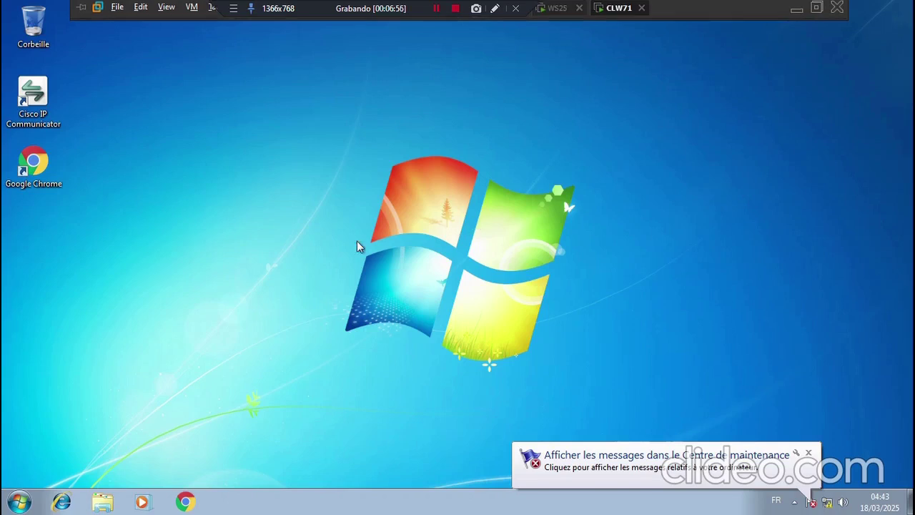
pyautogui.click(20, 501)
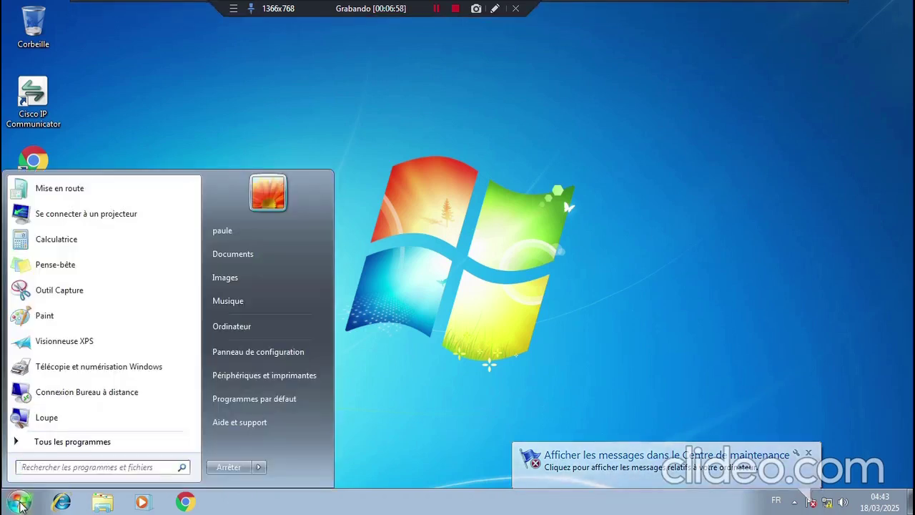
pyautogui.click(263, 470)
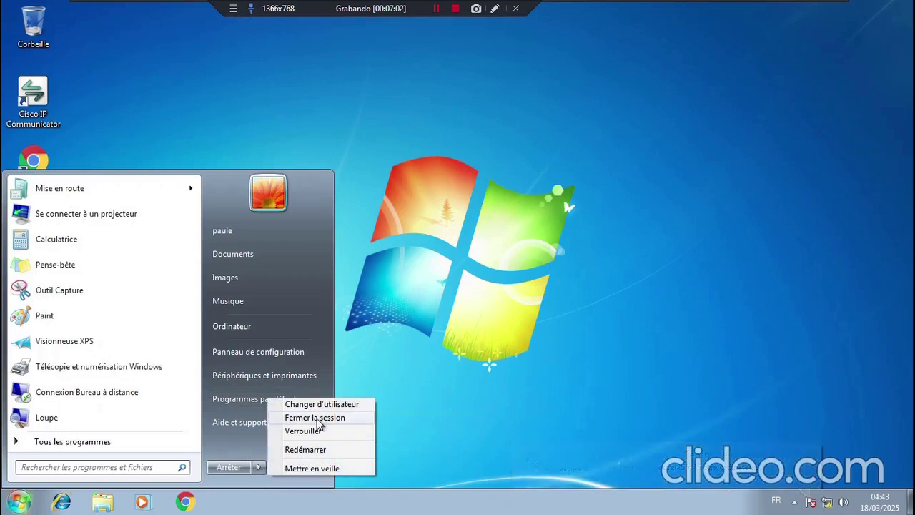
pyautogui.click(323, 419)
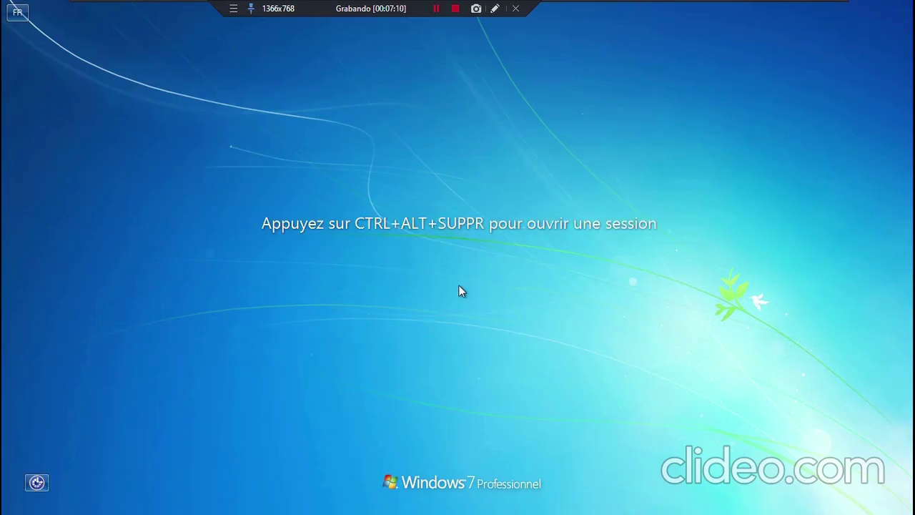
pyautogui.hotkey('ctrl', 'alt', 'Delete')
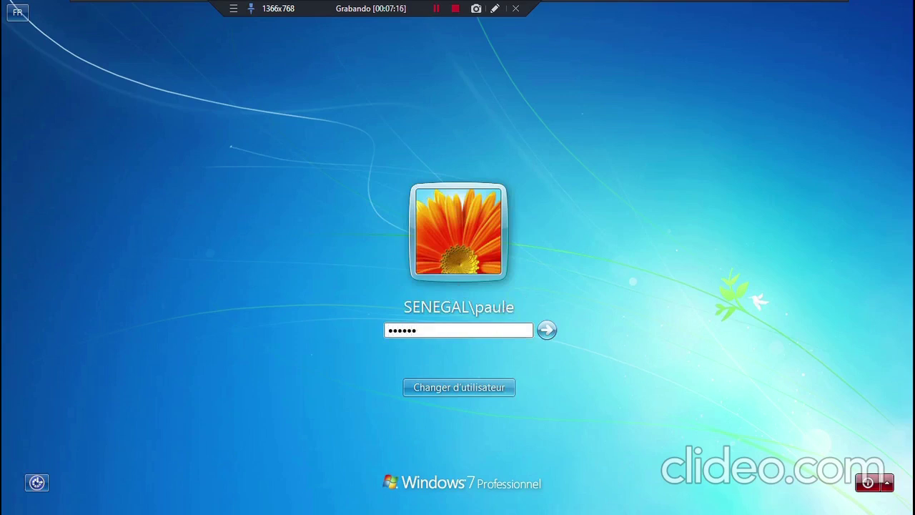
pyautogui.press('Return')
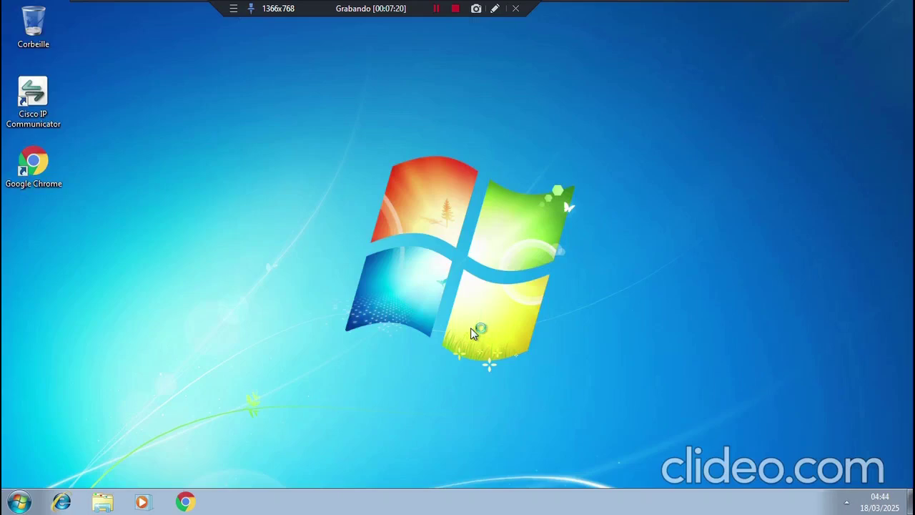
# Test Control Panel access on the client by running control, and dismiss the resulting dialog.
pyautogui.press('super+r')
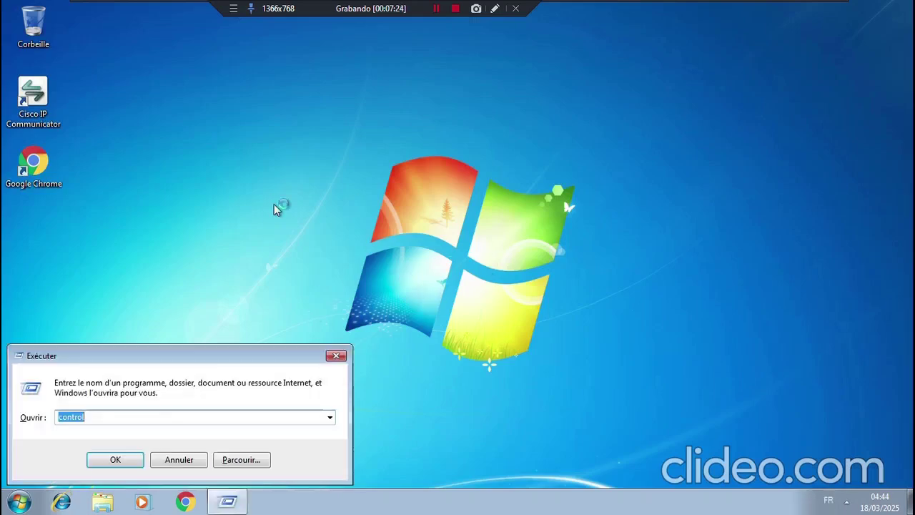
pyautogui.press('Return')
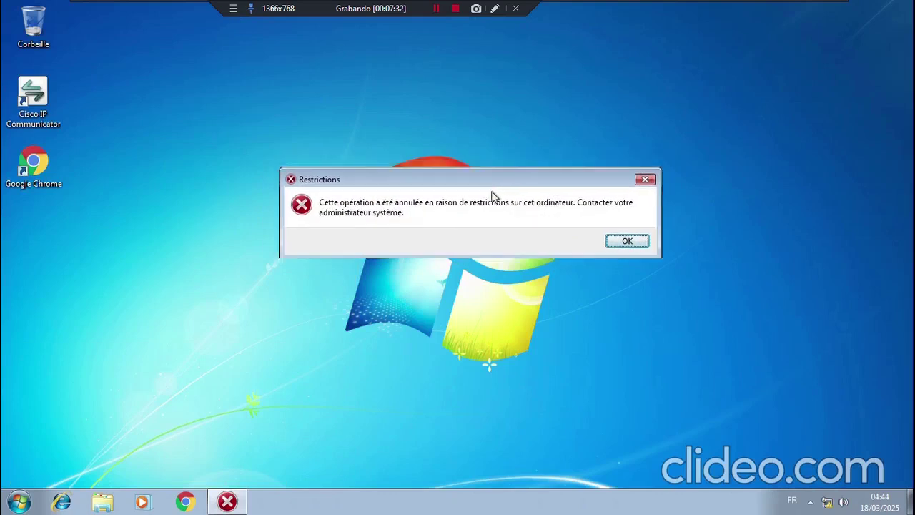
pyautogui.click(621, 250)
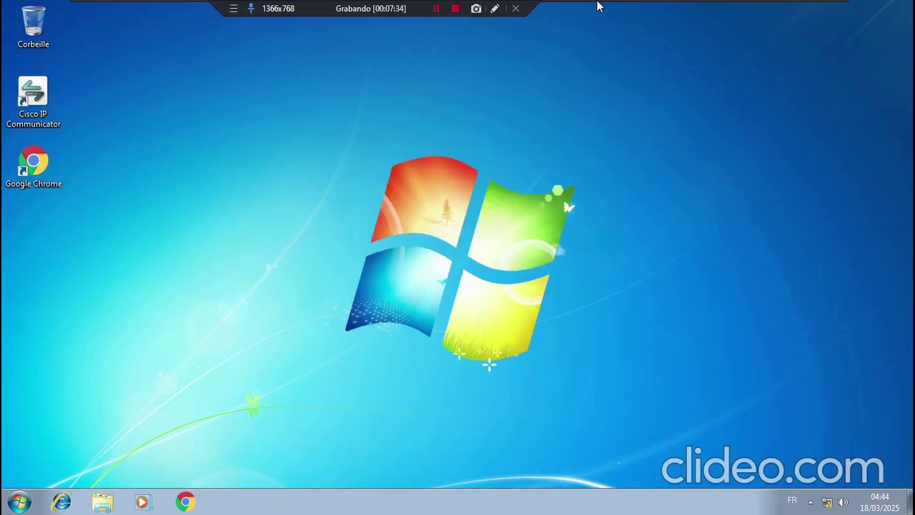
# Return to the WS25 server and reopen the Control Refused GPO for editing.
pyautogui.click(570, 11)
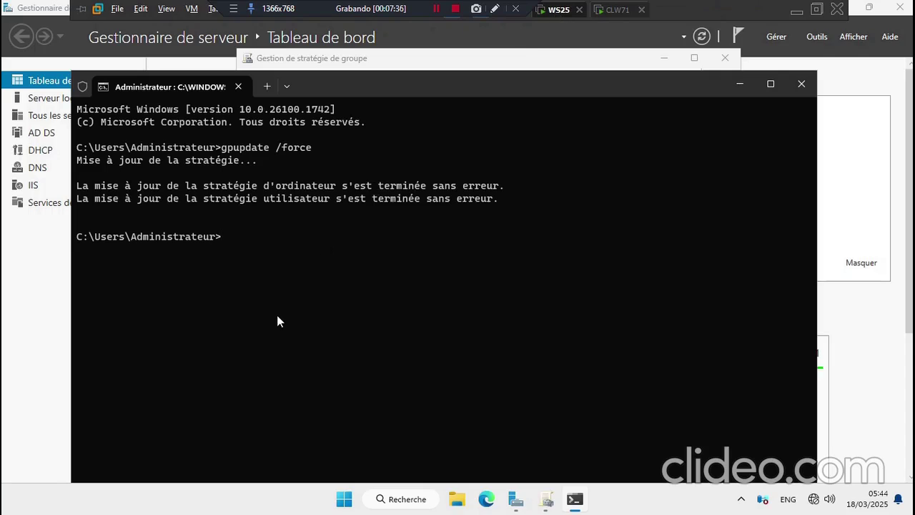
pyautogui.click(732, 92)
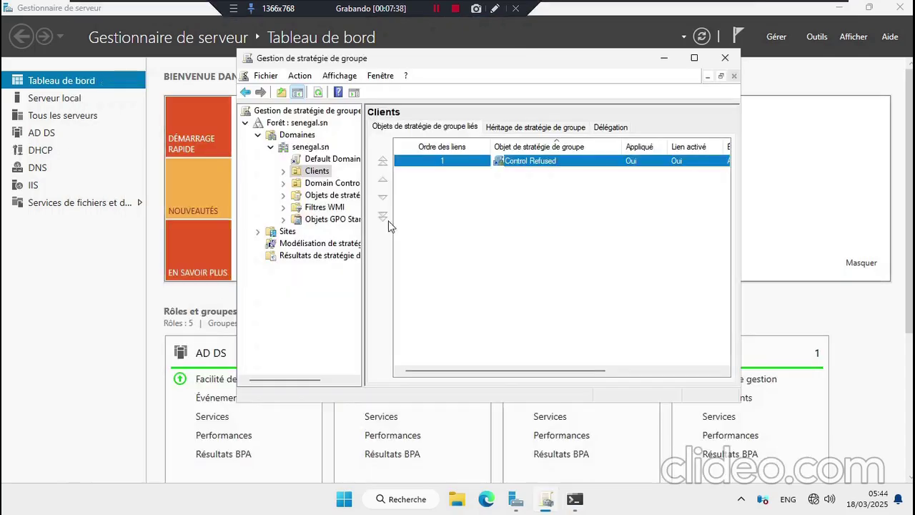
pyautogui.rightClick(520, 164)
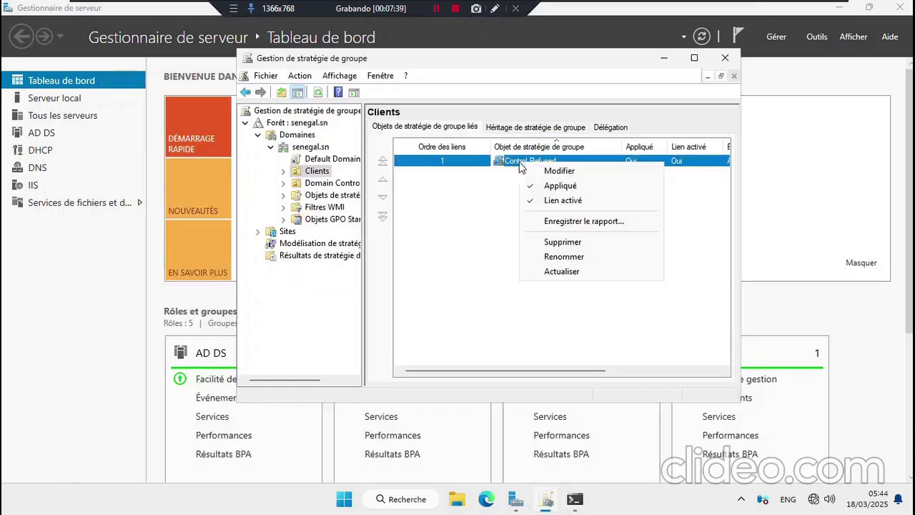
pyautogui.click(559, 173)
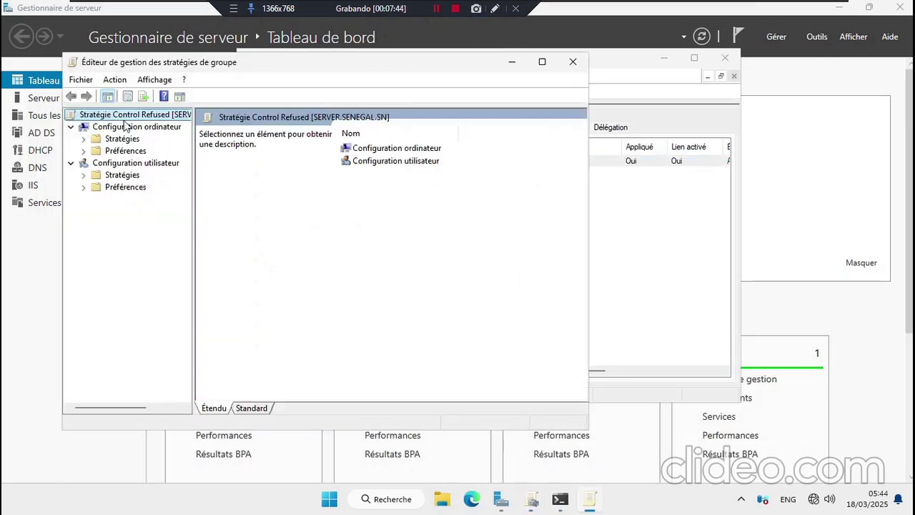
# Look through Paramètres du logiciel and Installation de logiciel in the user configuration's strategies, and collapse that branch.
pyautogui.click(83, 175)
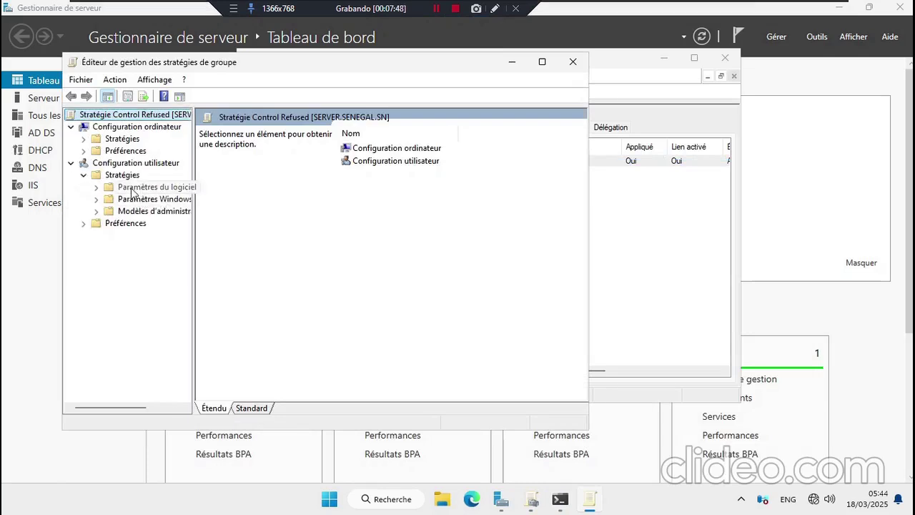
pyautogui.click(132, 188)
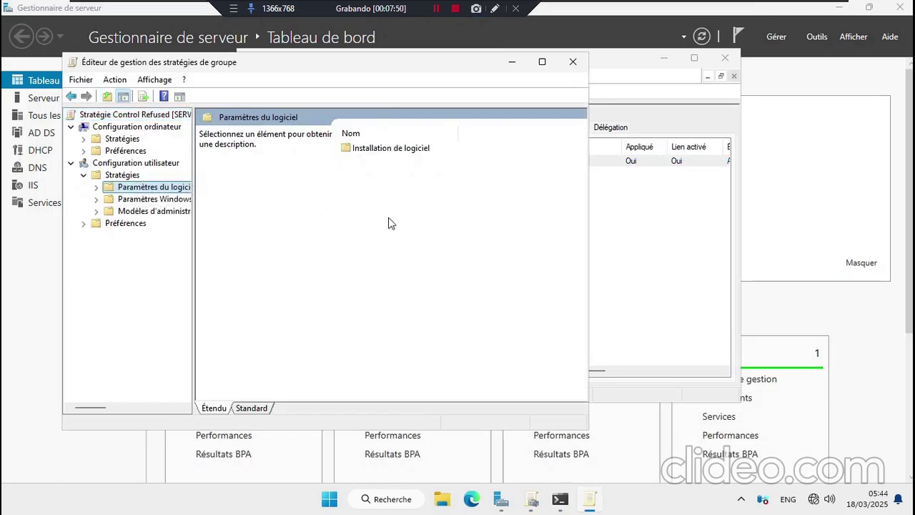
pyautogui.click(96, 187)
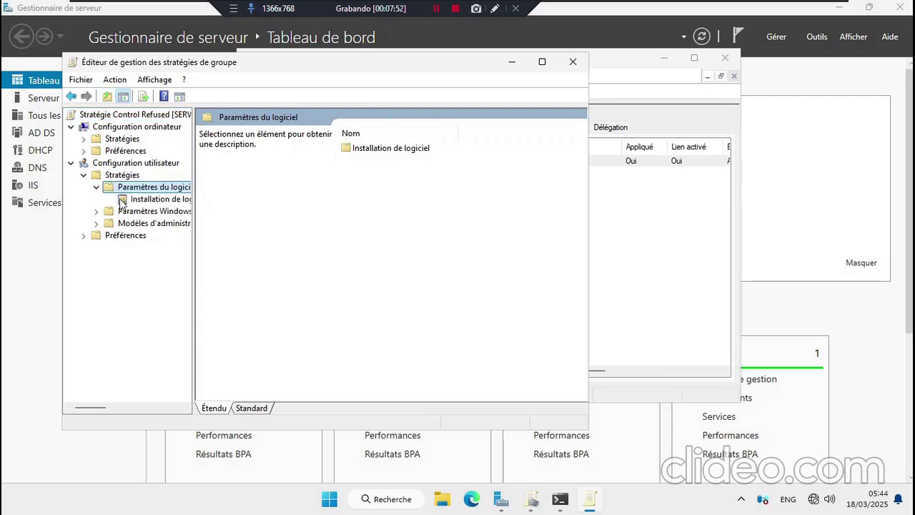
pyautogui.click(140, 202)
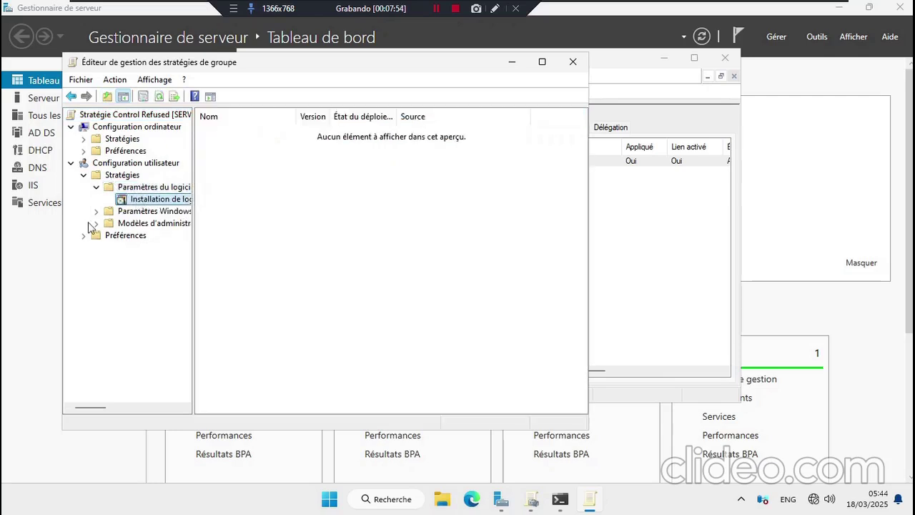
pyautogui.click(96, 187)
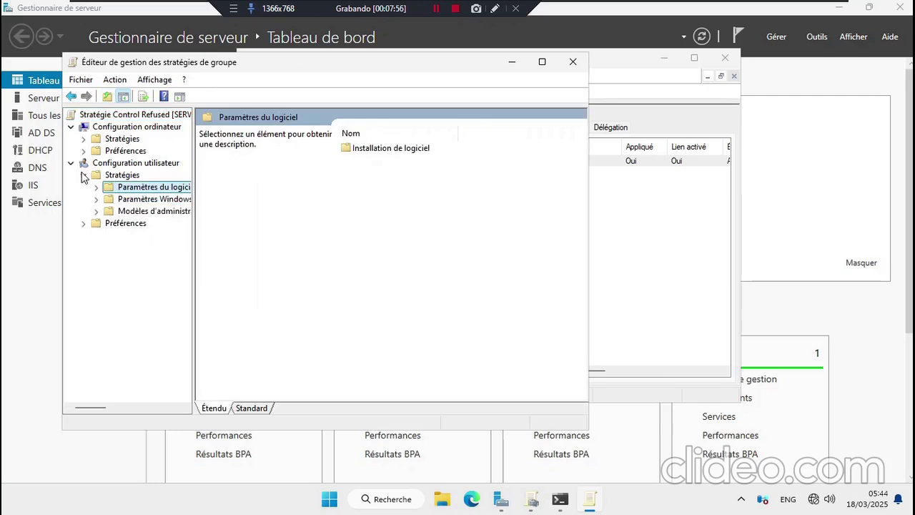
pyautogui.click(83, 175)
# Examine Installation de logiciel and the Paramètres Windows contents, including name resolution and startup/shutdown scripts, in the computer configuration's strategies.
pyautogui.click(84, 140)
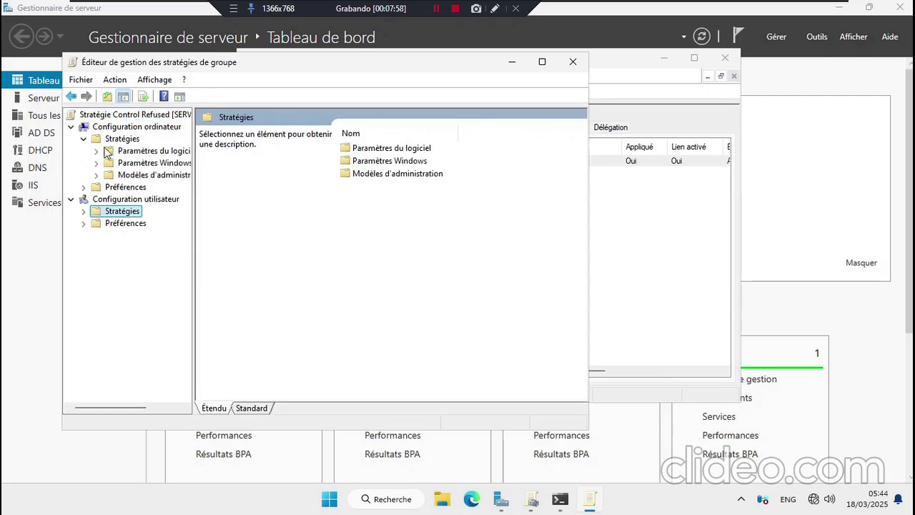
pyautogui.click(130, 152)
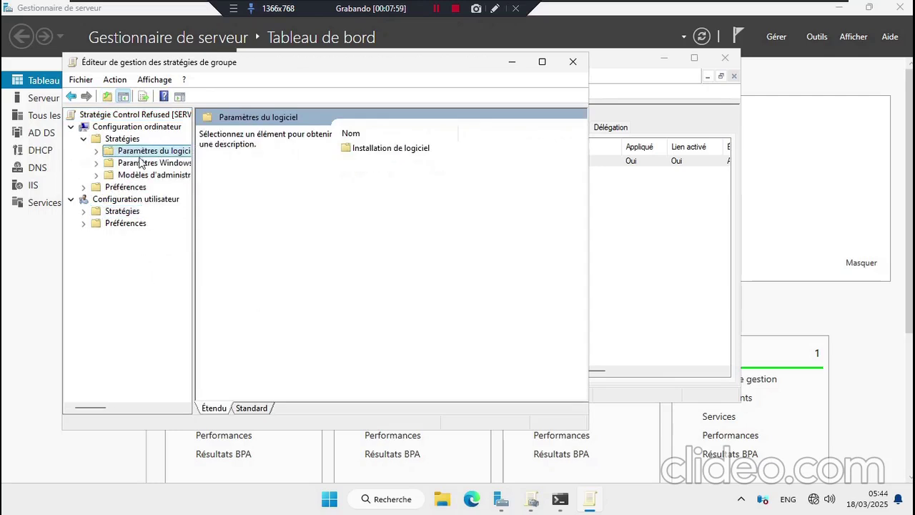
pyautogui.click(96, 151)
pyautogui.click(133, 164)
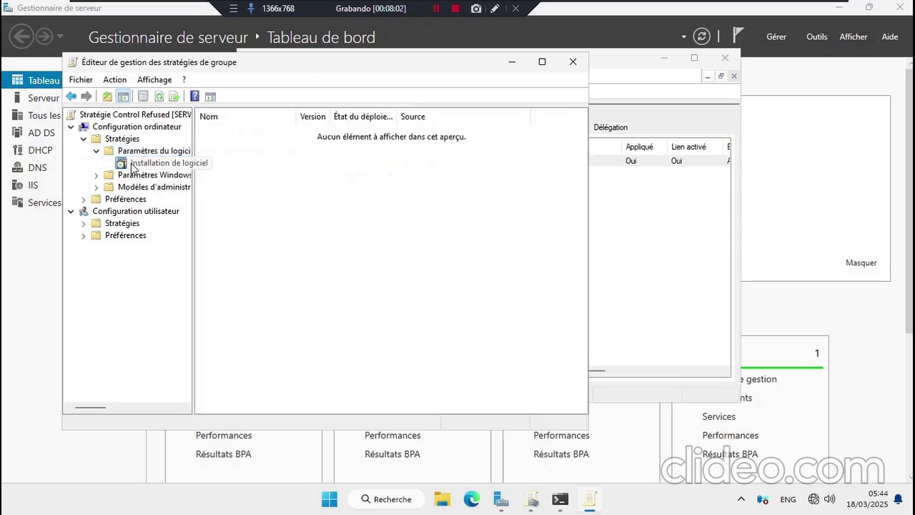
pyautogui.click(95, 175)
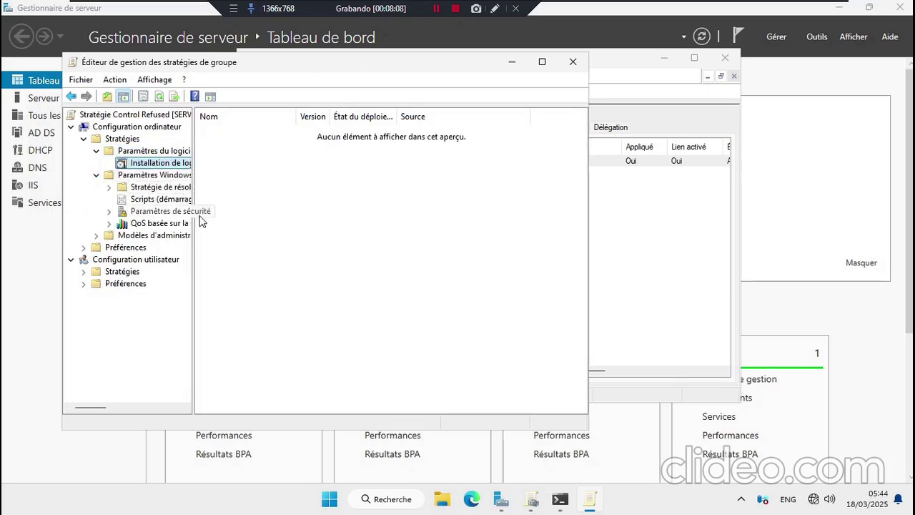
pyautogui.click(156, 178)
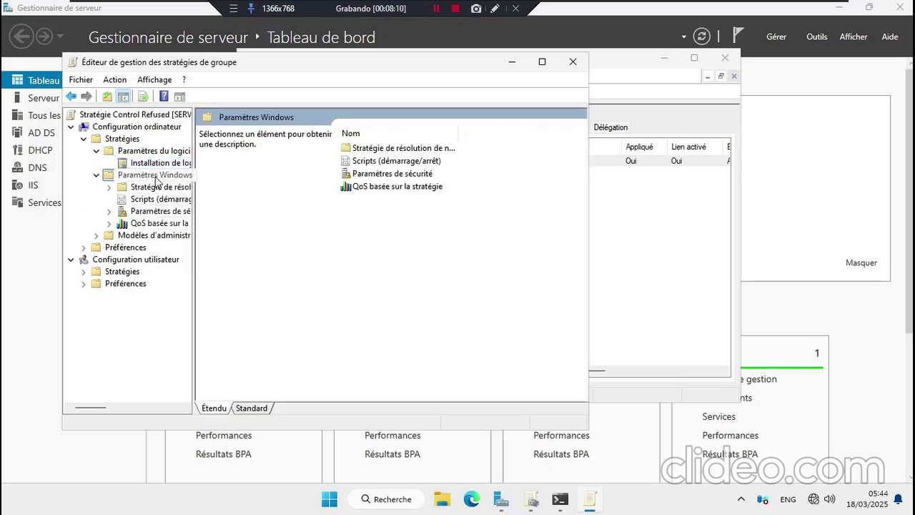
pyautogui.click(134, 190)
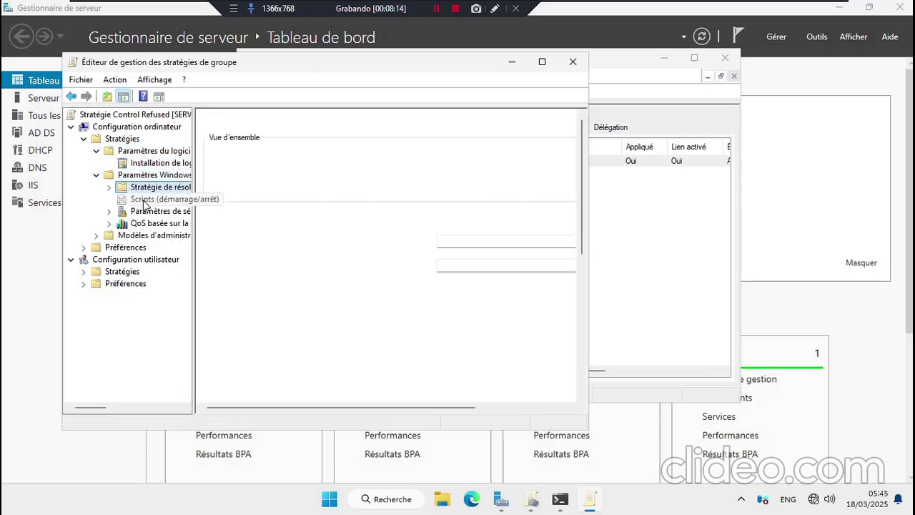
pyautogui.click(142, 200)
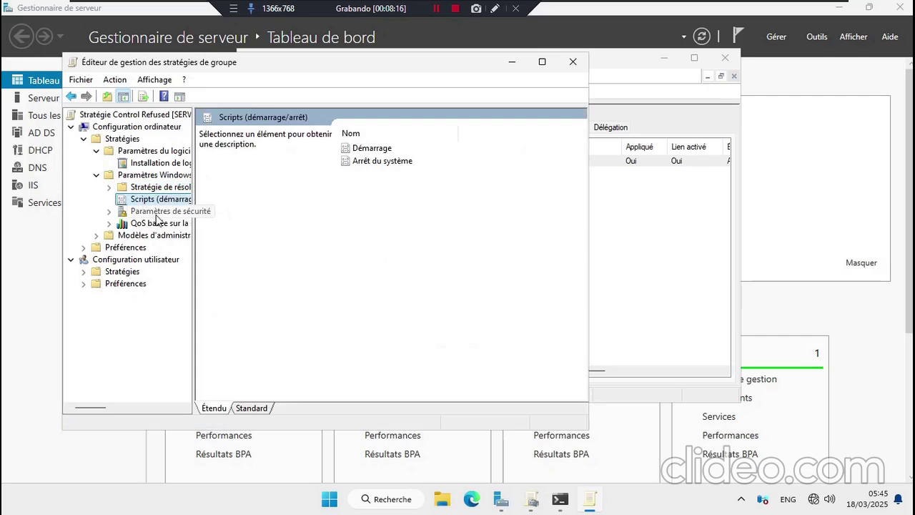
pyautogui.click(97, 175)
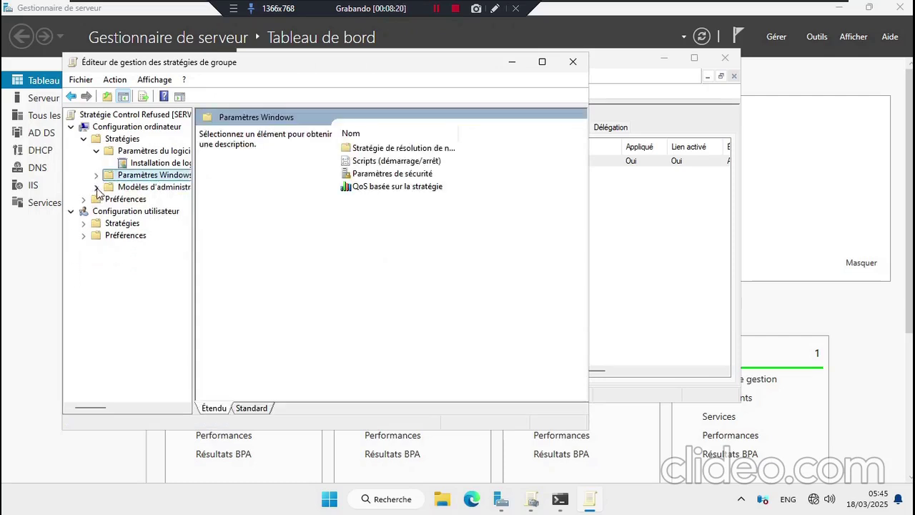
# Examine the Masquer et désactiver tous les éléments du Bureau policy under Modèles d'administration, Bureau, in the computer configuration.
pyautogui.click(97, 187)
pyautogui.click(142, 199)
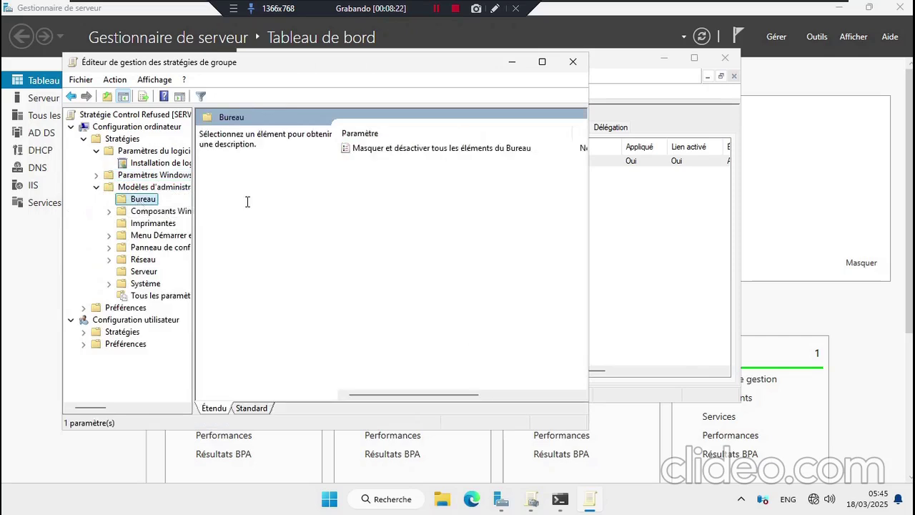
pyautogui.click(424, 149)
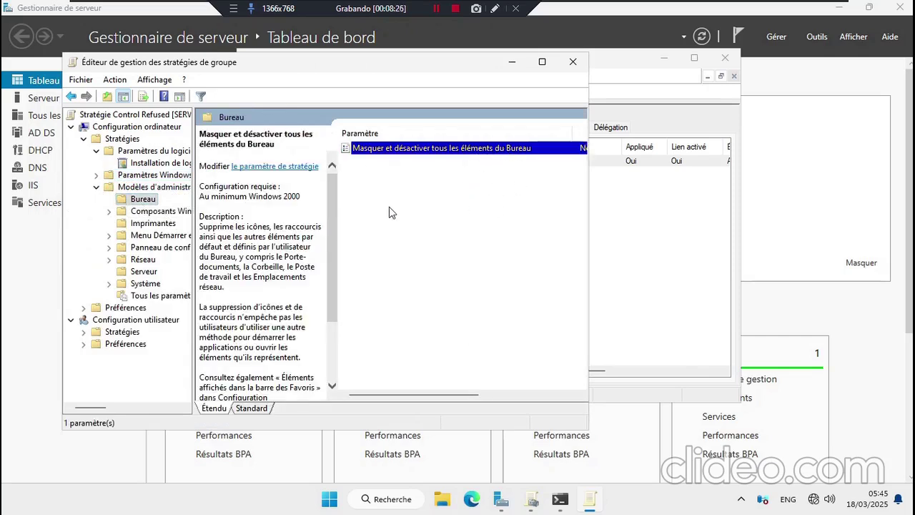
# Examine the Autoriser l'utilisation de l'appareil photo policy under Composants Windows, Appareil photo, and close the policy editor.
pyautogui.click(197, 253)
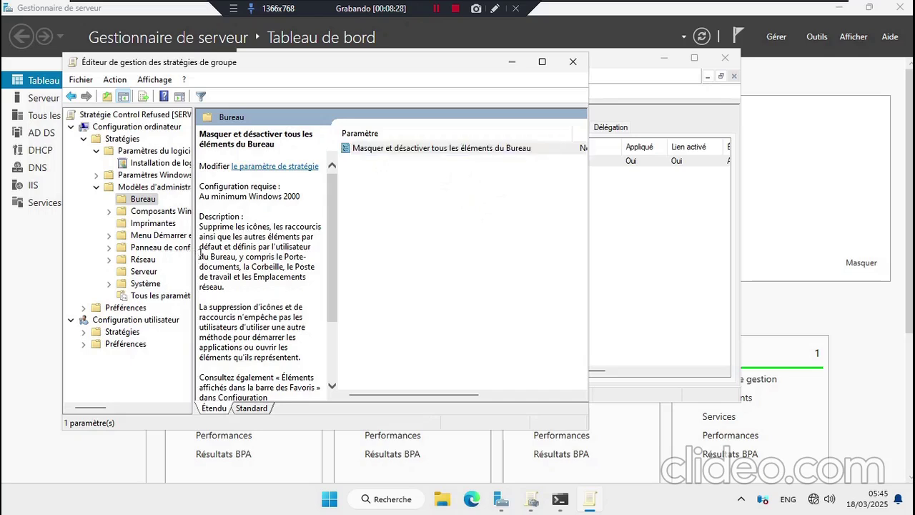
pyautogui.moveTo(197, 254); pyautogui.dragTo(247, 254)
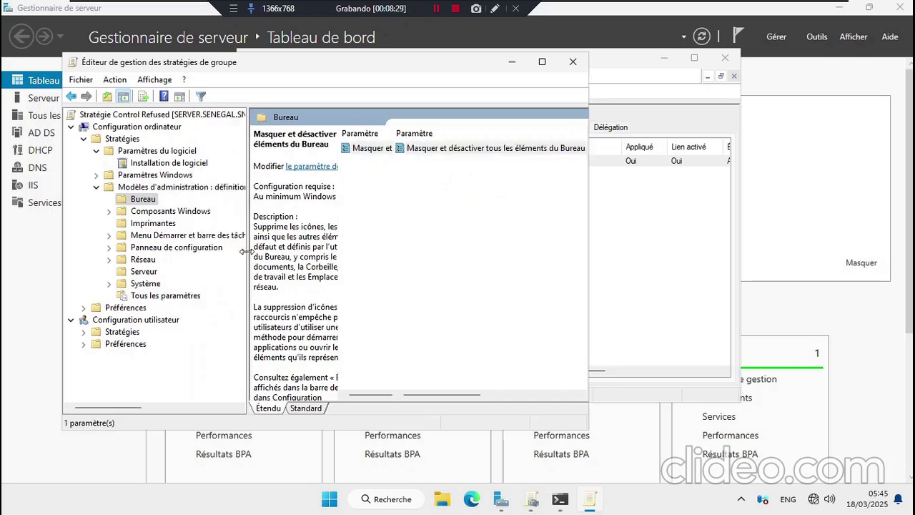
pyautogui.click(167, 212)
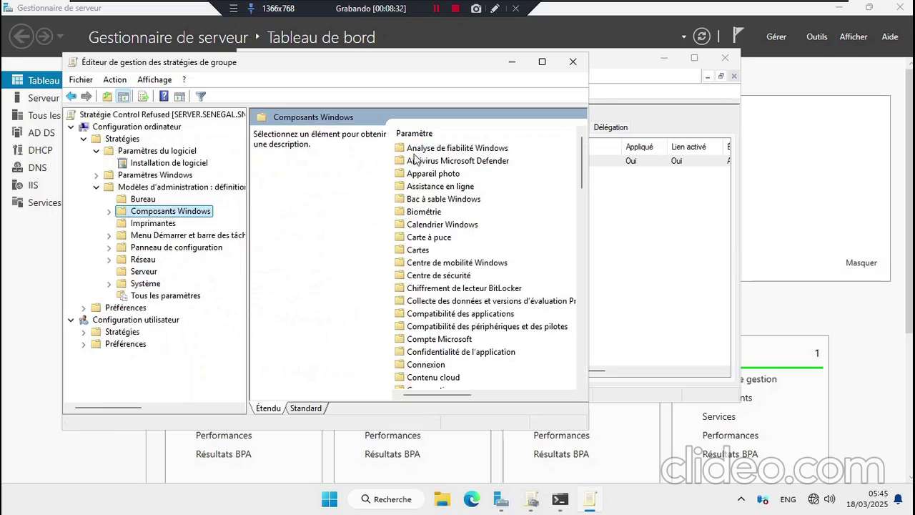
pyautogui.click(109, 212)
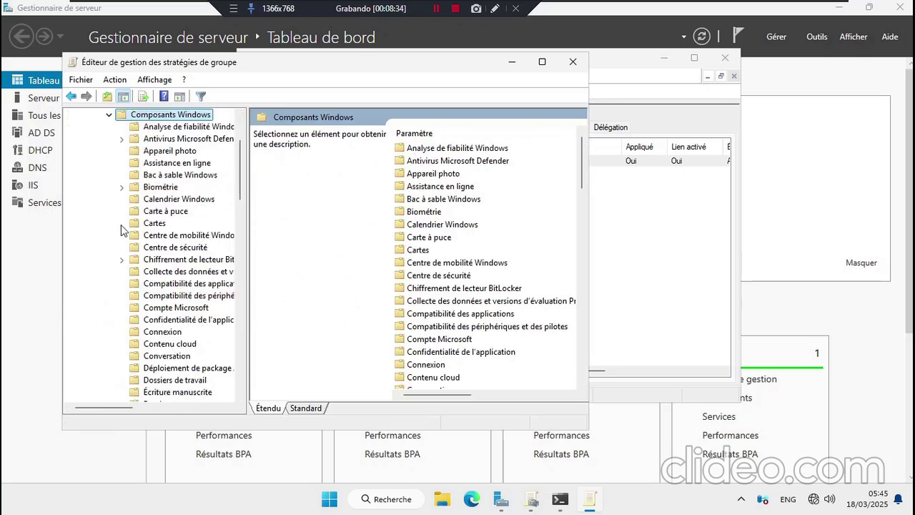
pyautogui.click(151, 158)
pyautogui.click(445, 151)
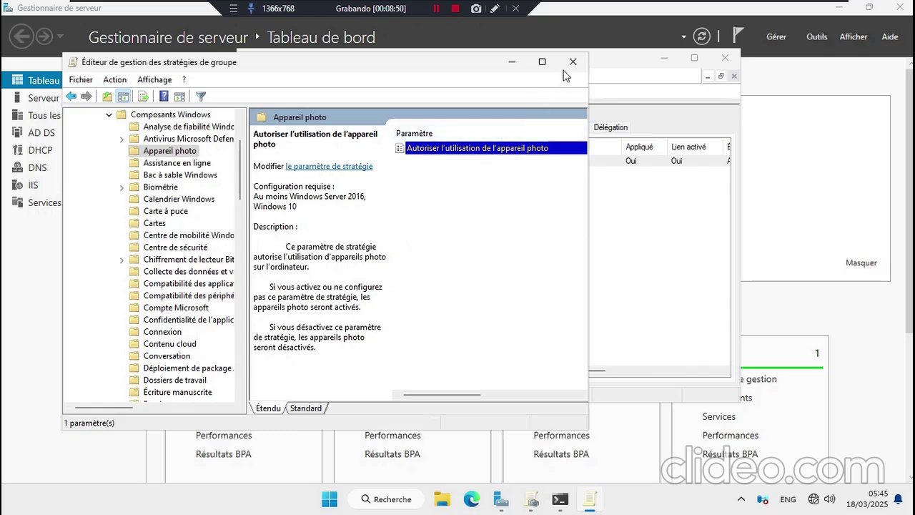
pyautogui.click(572, 62)
# Retest Control Panel access on the Windows 7 client by running control, and return to the WS25 server's Gestion de stratégie de groupe.
pyautogui.moveTo(614, 10)
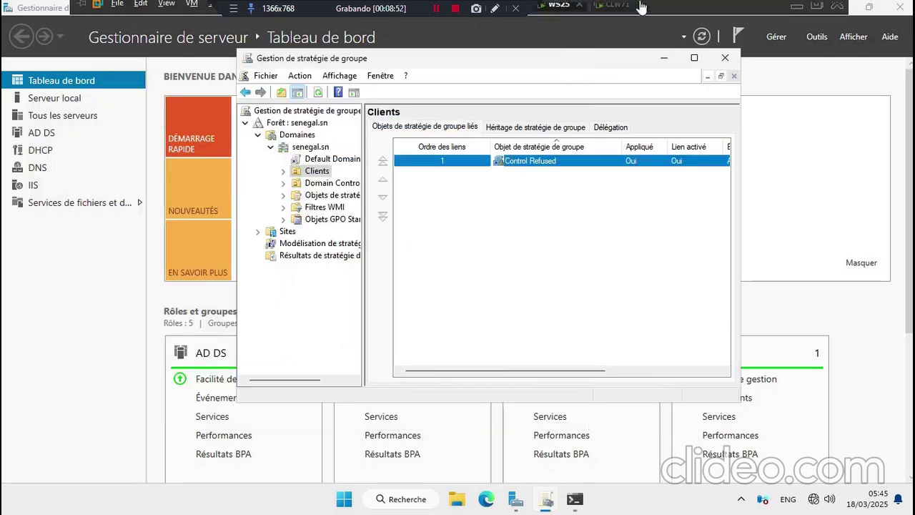
pyautogui.click(615, 10)
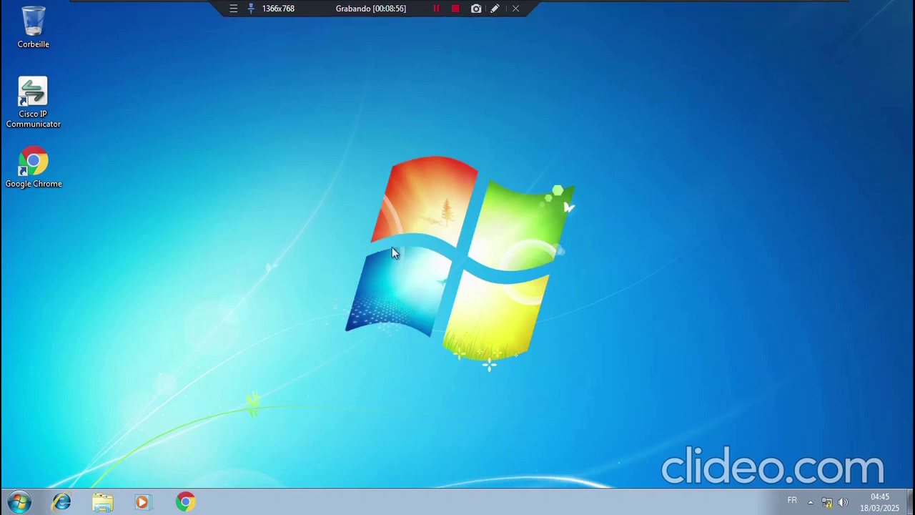
pyautogui.press('super+r')
pyautogui.write('control')
pyautogui.press('Return')
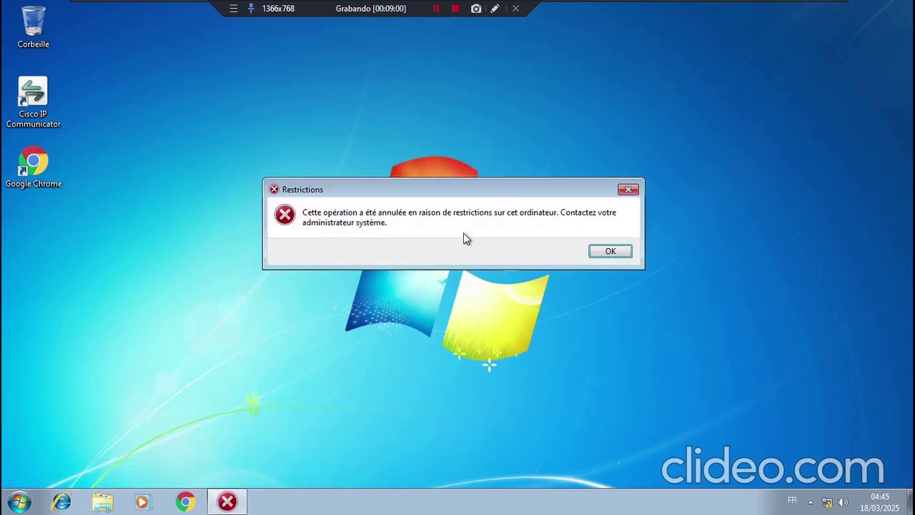
pyautogui.moveTo(486, 191)
pyautogui.mouseDown()
pyautogui.moveTo(507, 207)
pyautogui.moveTo(485, 196)
pyautogui.mouseUp()
pyautogui.click(609, 258)
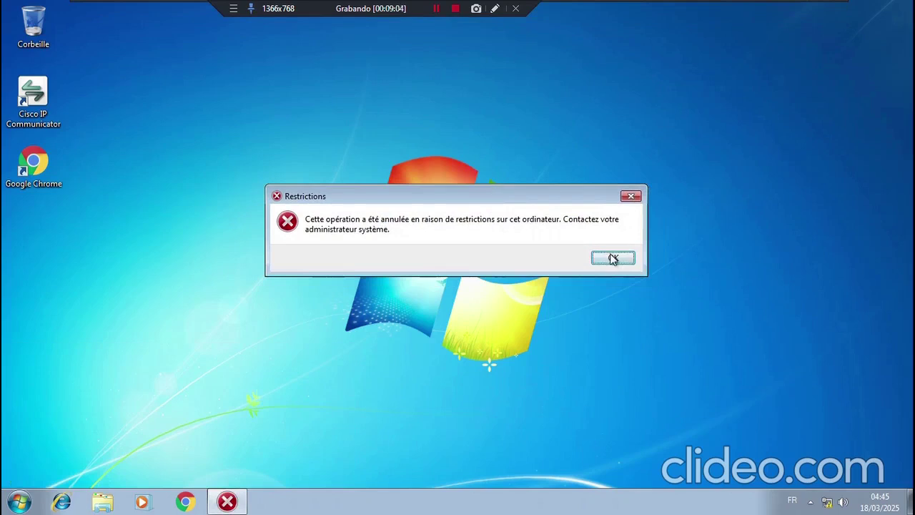
pyautogui.click(563, 9)
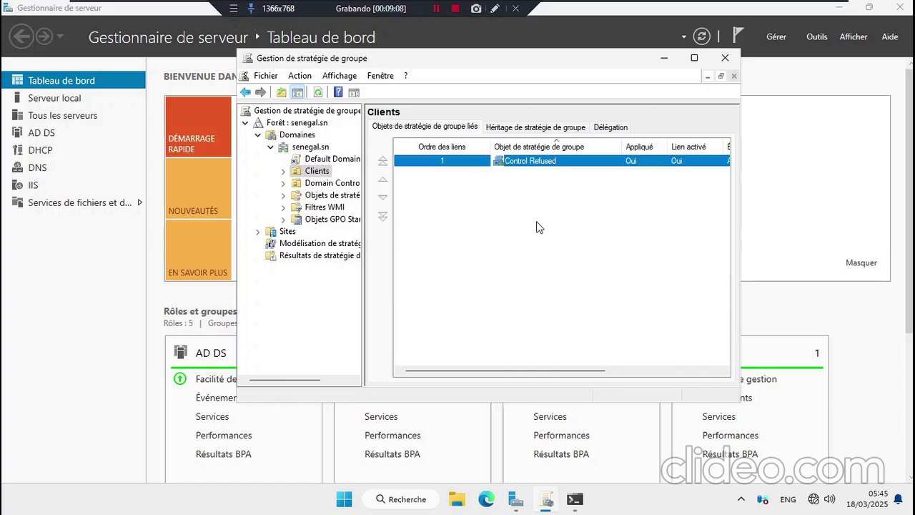
pyautogui.moveTo(590, 62); pyautogui.dragTo(573, 92)
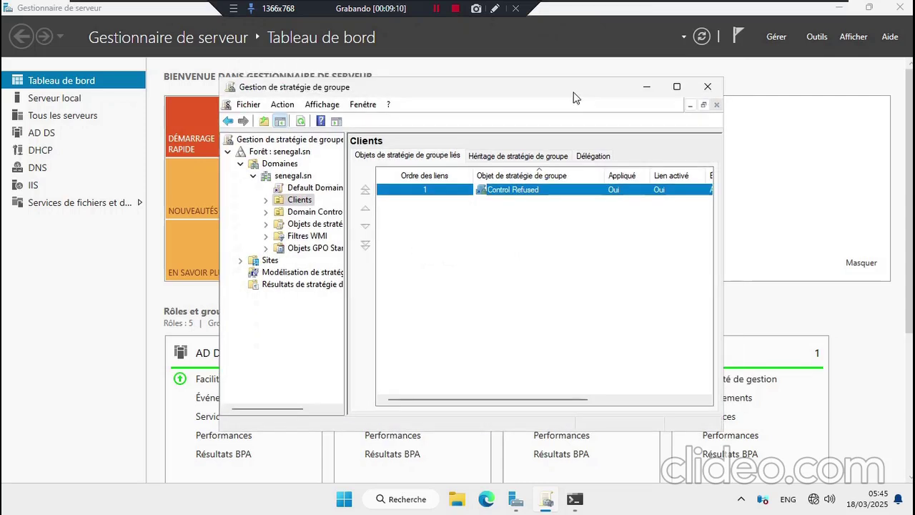